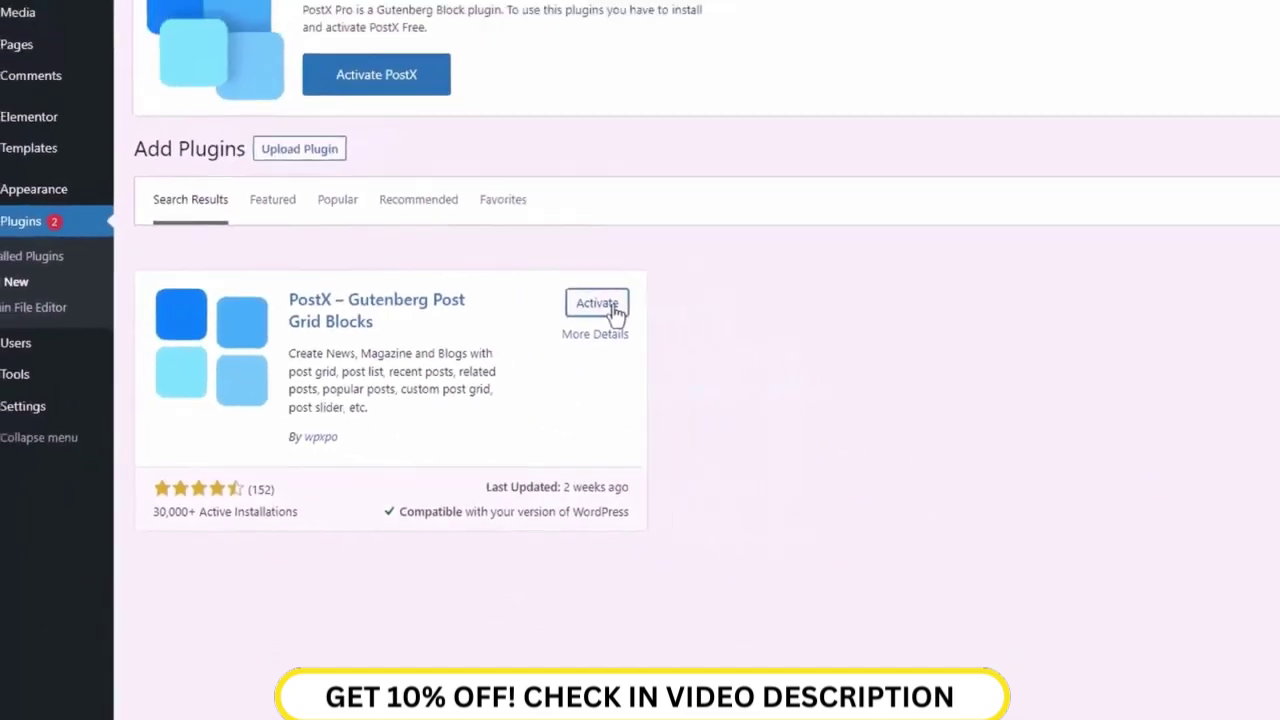
# Step: Activate the PostX plugin and switch on its ChatGPT addon in the Addons list
pyautogui.click(597, 303)
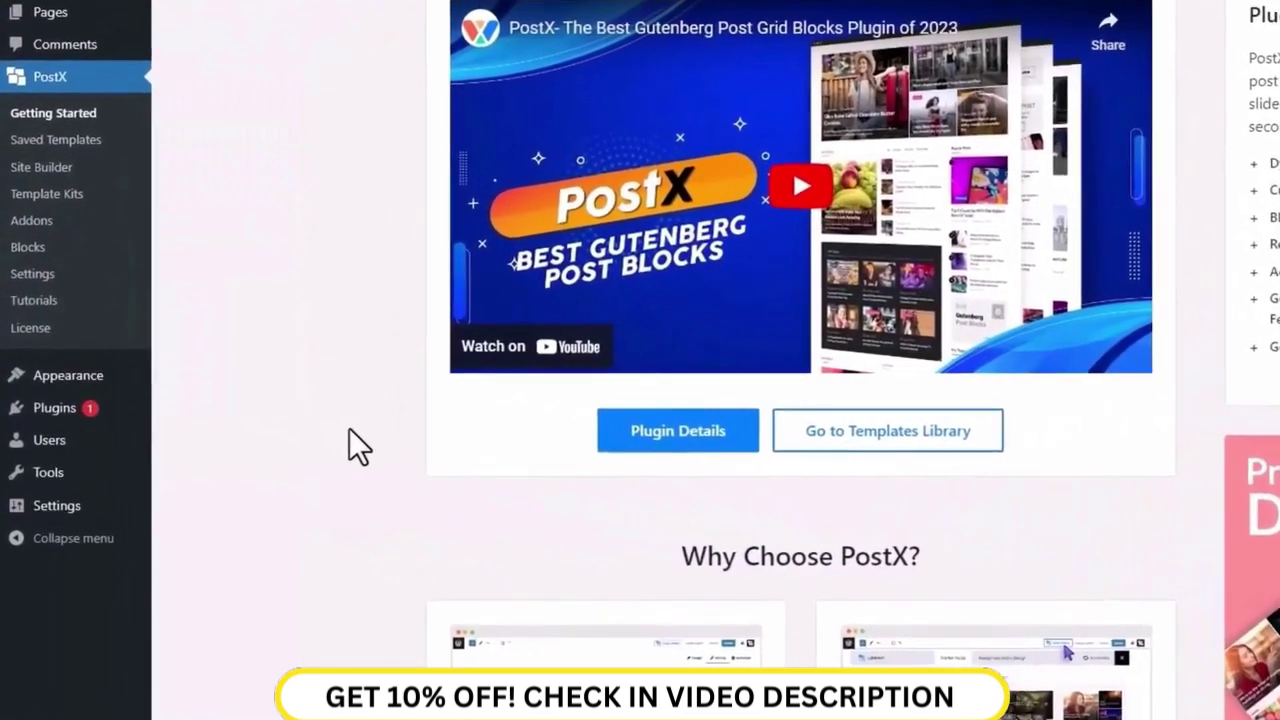
pyautogui.click(80, 220)
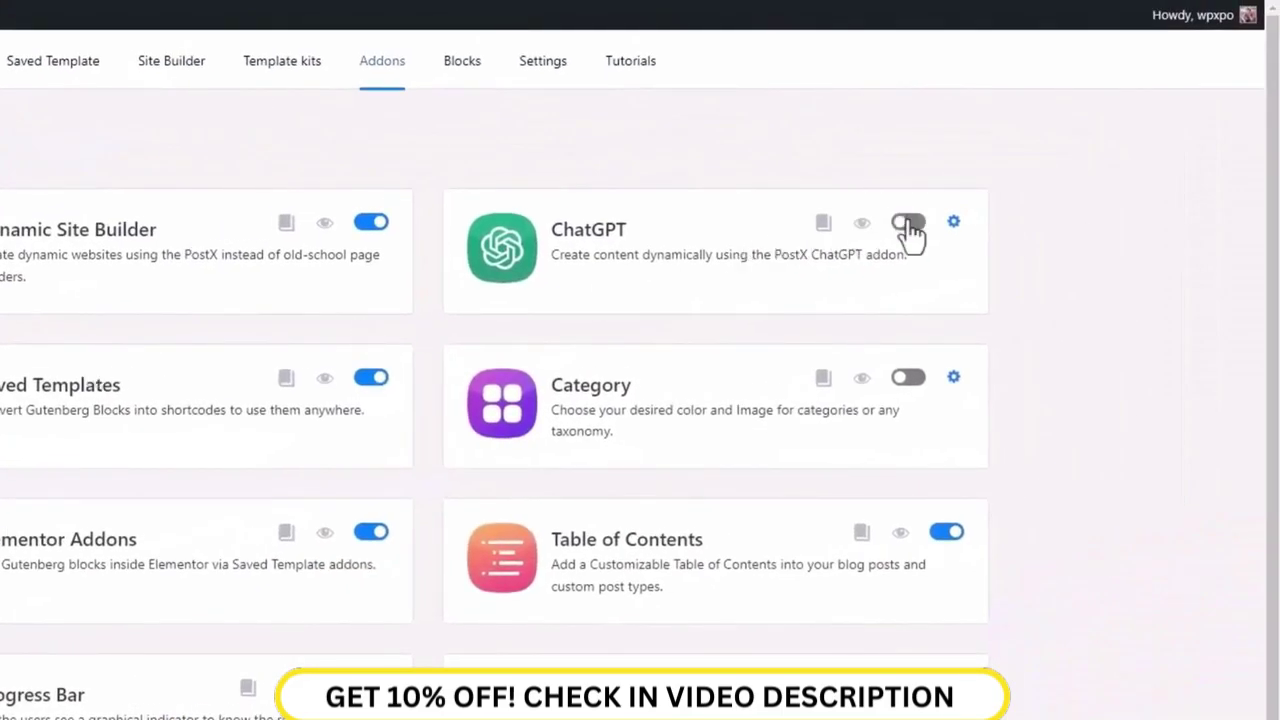
pyautogui.click(939, 213)
# Step: Enter the OpenAI secret key, keep the gpt-3.5-turbo model, and save the ChatGPT addon settings
pyautogui.click(953, 225)
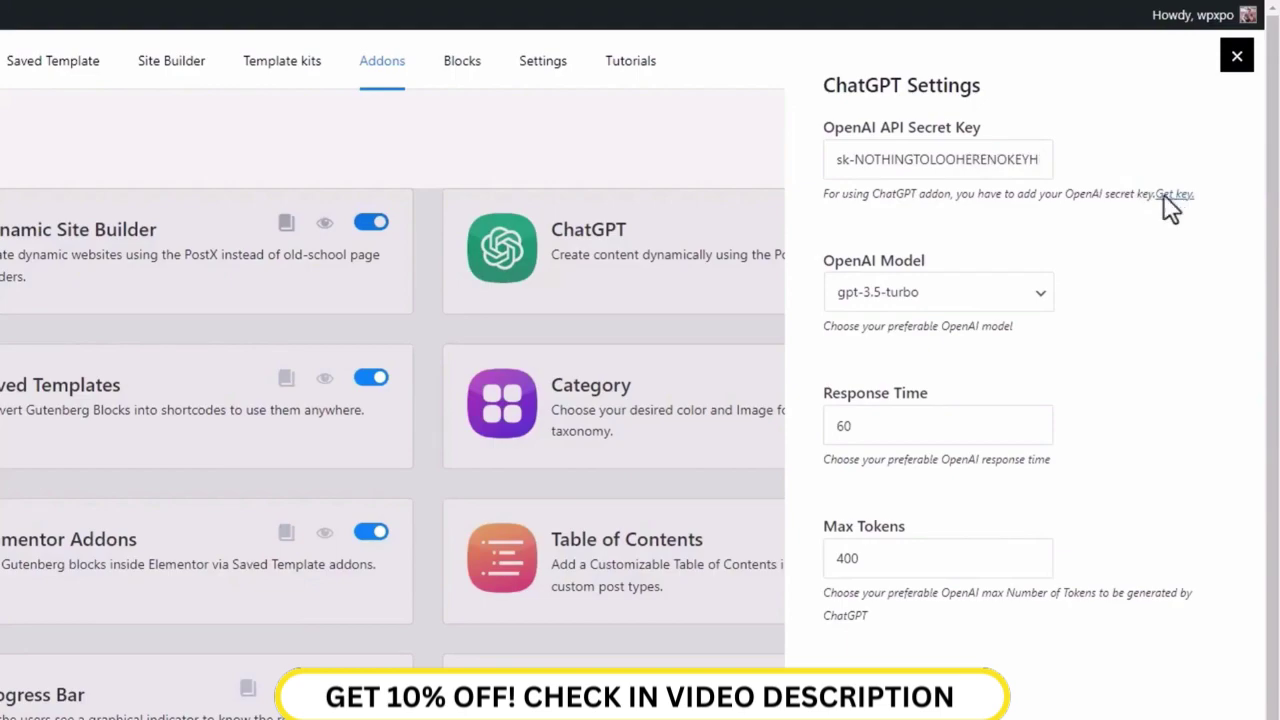
pyautogui.click(1035, 294)
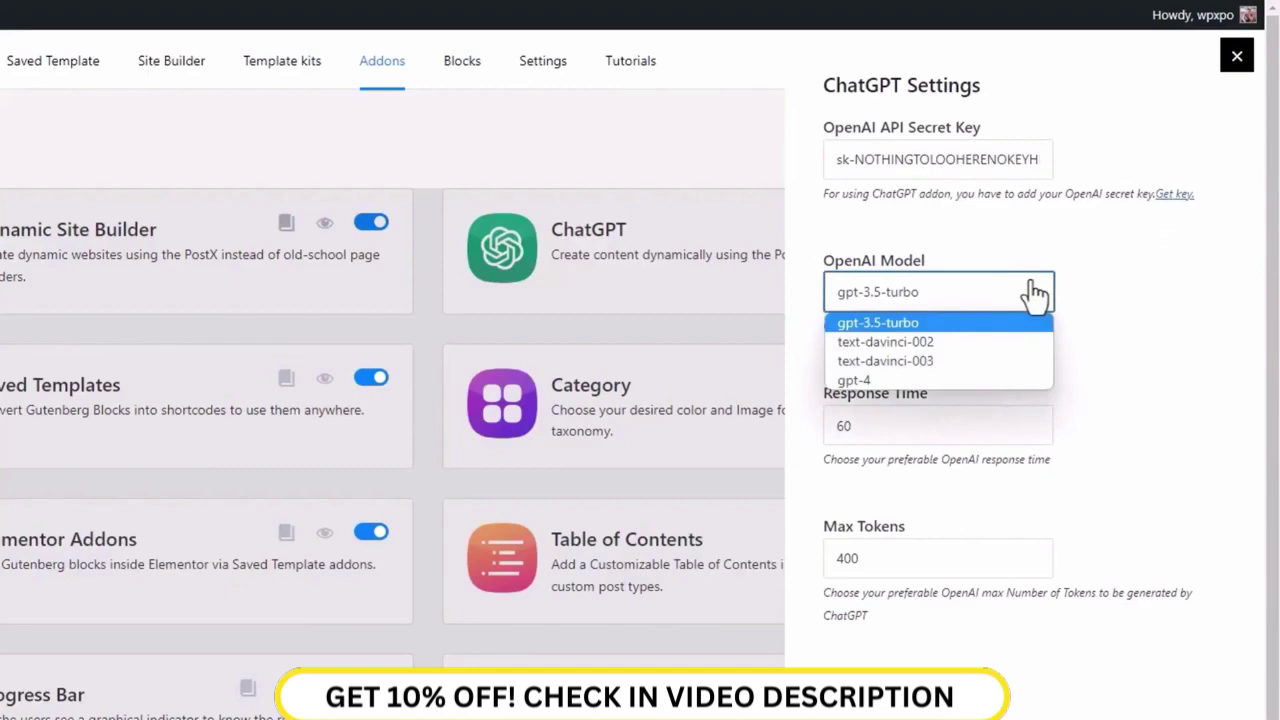
pyautogui.click(1035, 294)
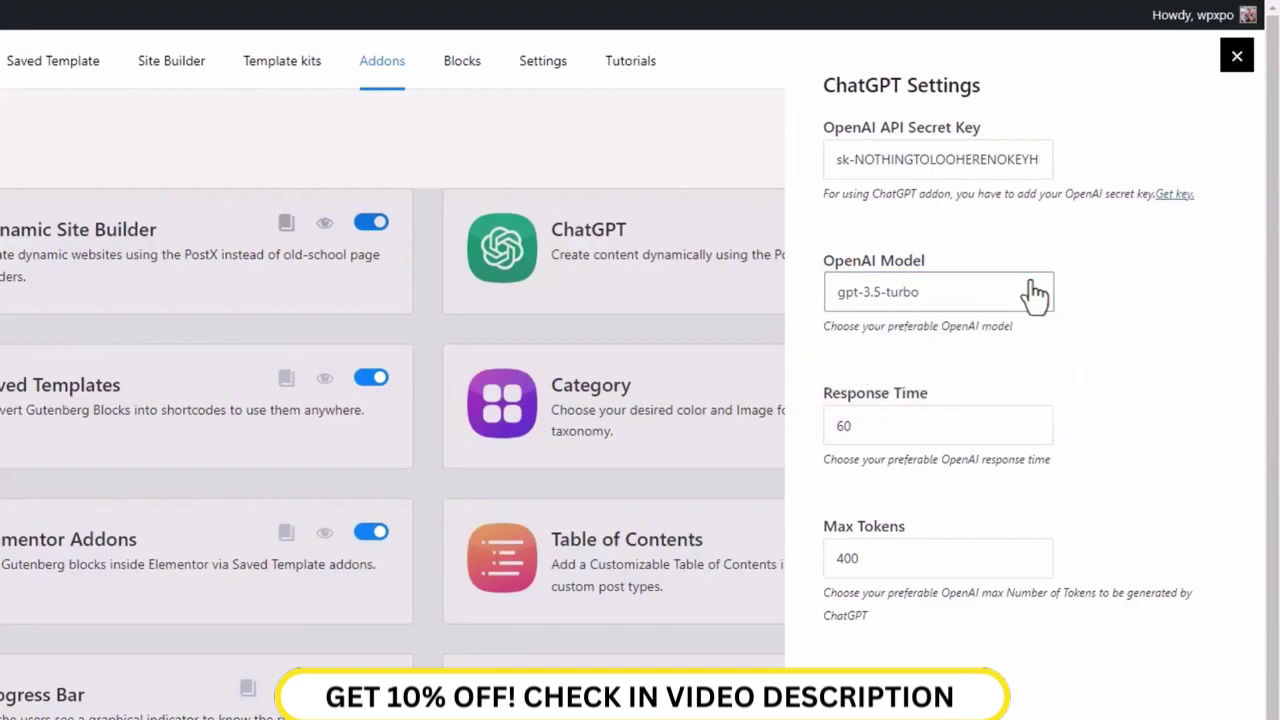
pyautogui.click(812, 400)
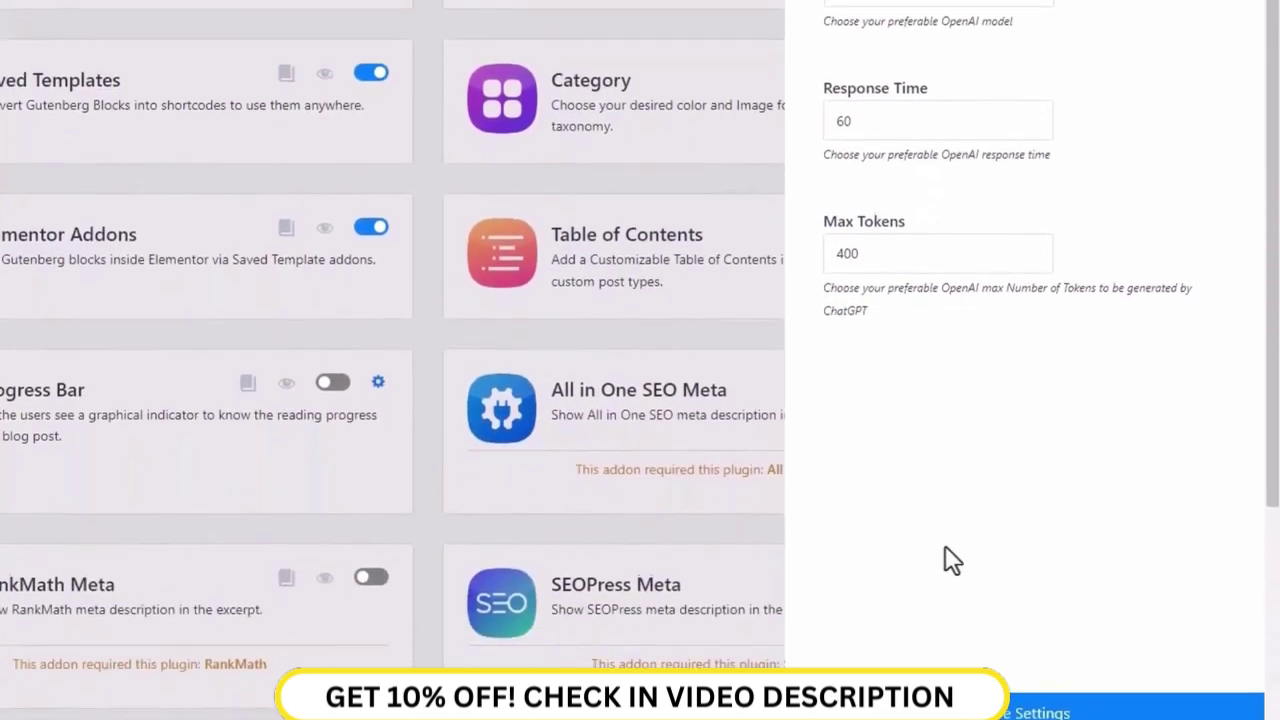
pyautogui.click(1018, 704)
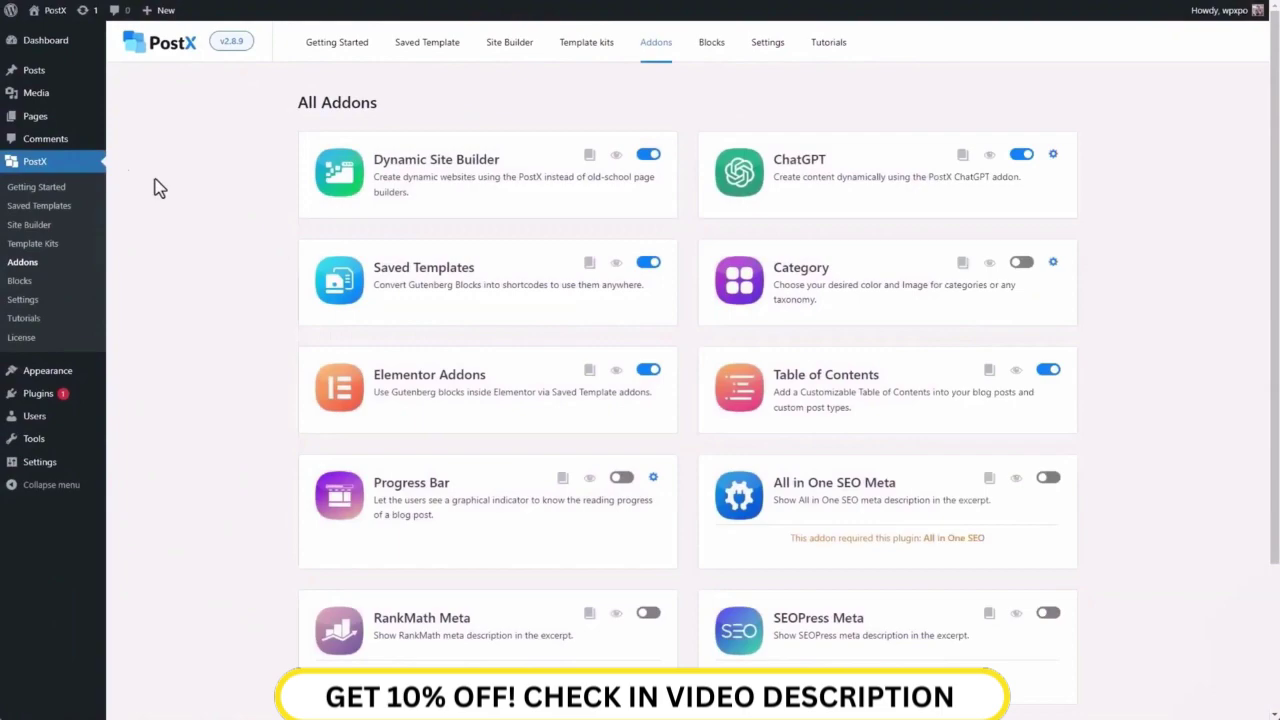
# Step: Create a new page and enter the ChatGPT prompt 'What is WordPress?'
pyautogui.moveTo(50, 122)
pyautogui.click(146, 146)
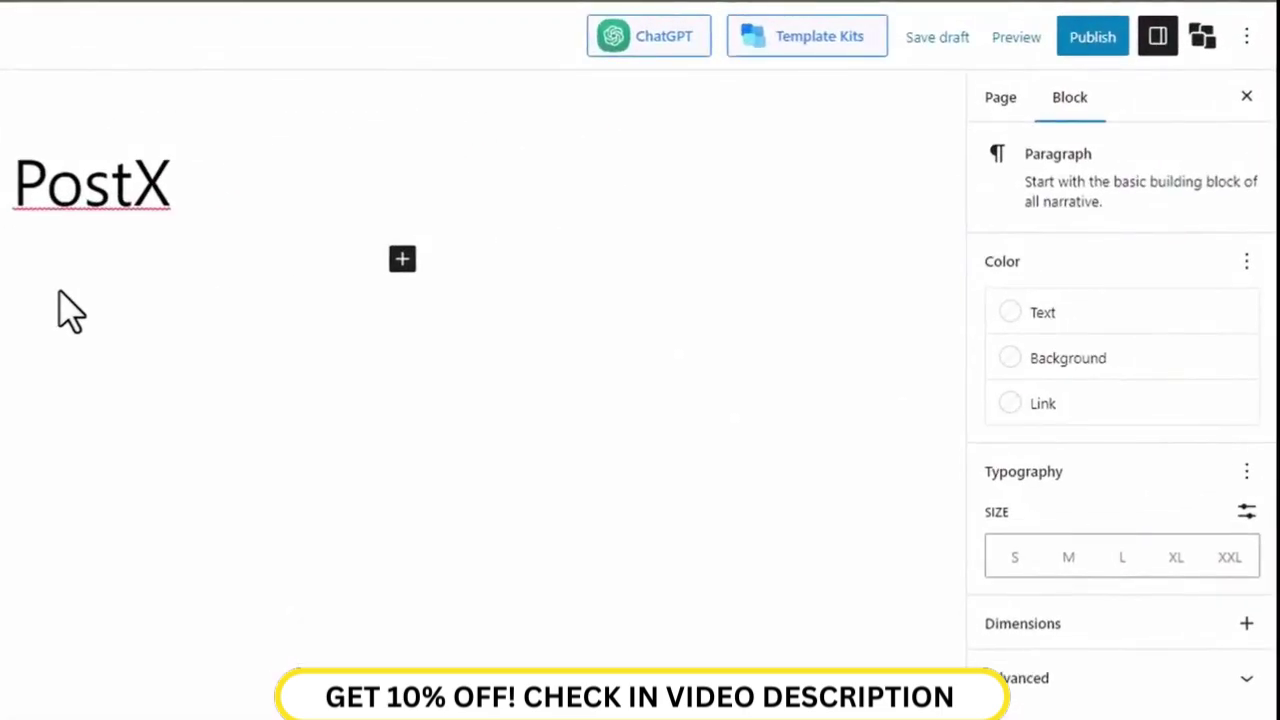
pyautogui.click(649, 36)
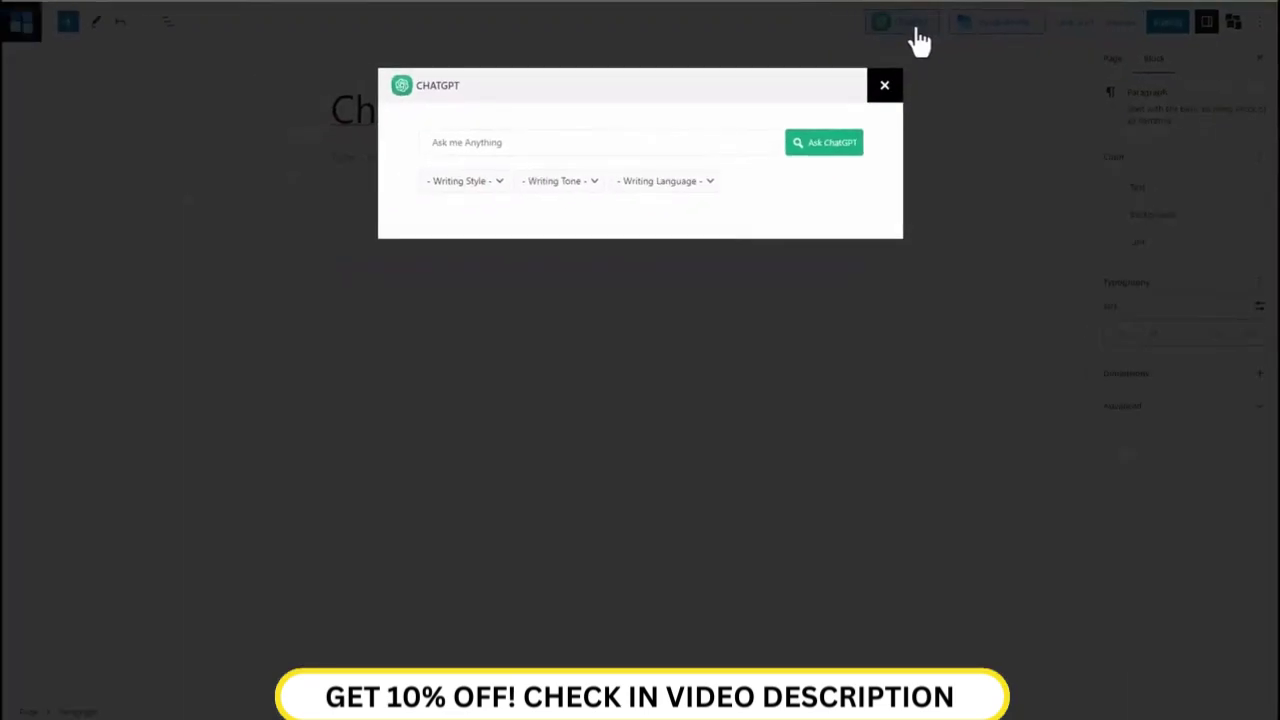
pyautogui.click(552, 143)
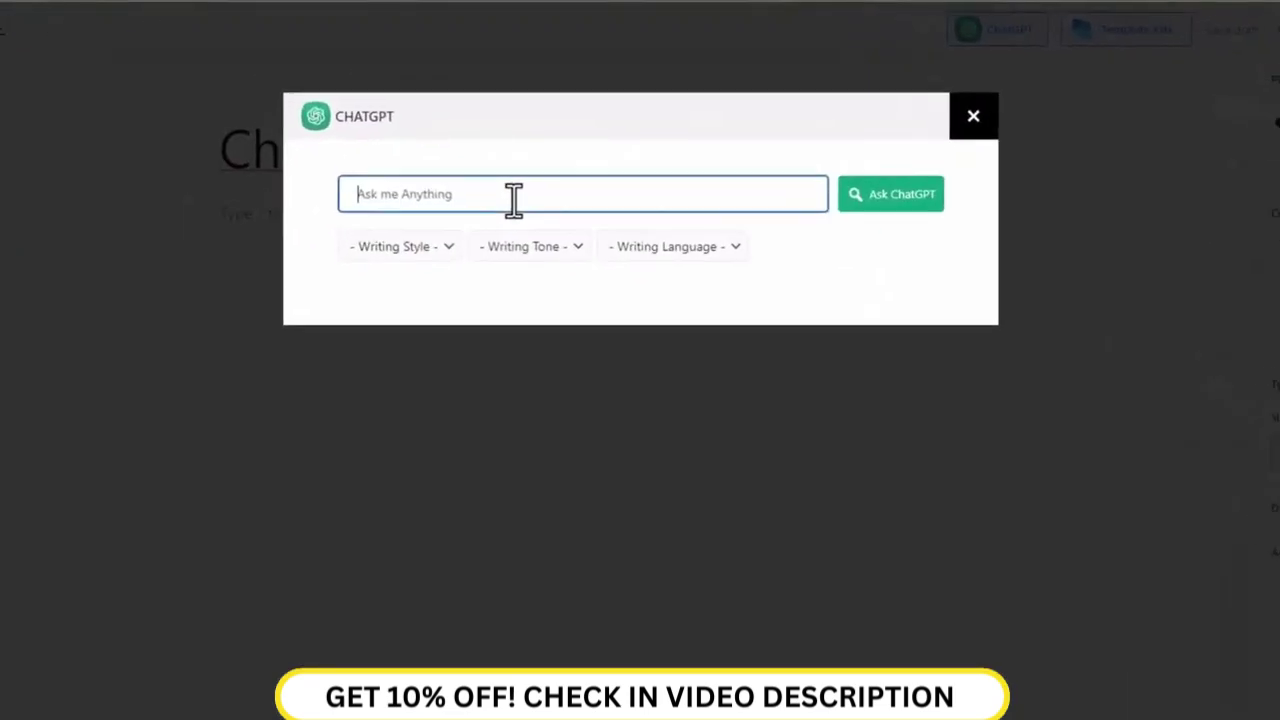
pyautogui.write('What is W')
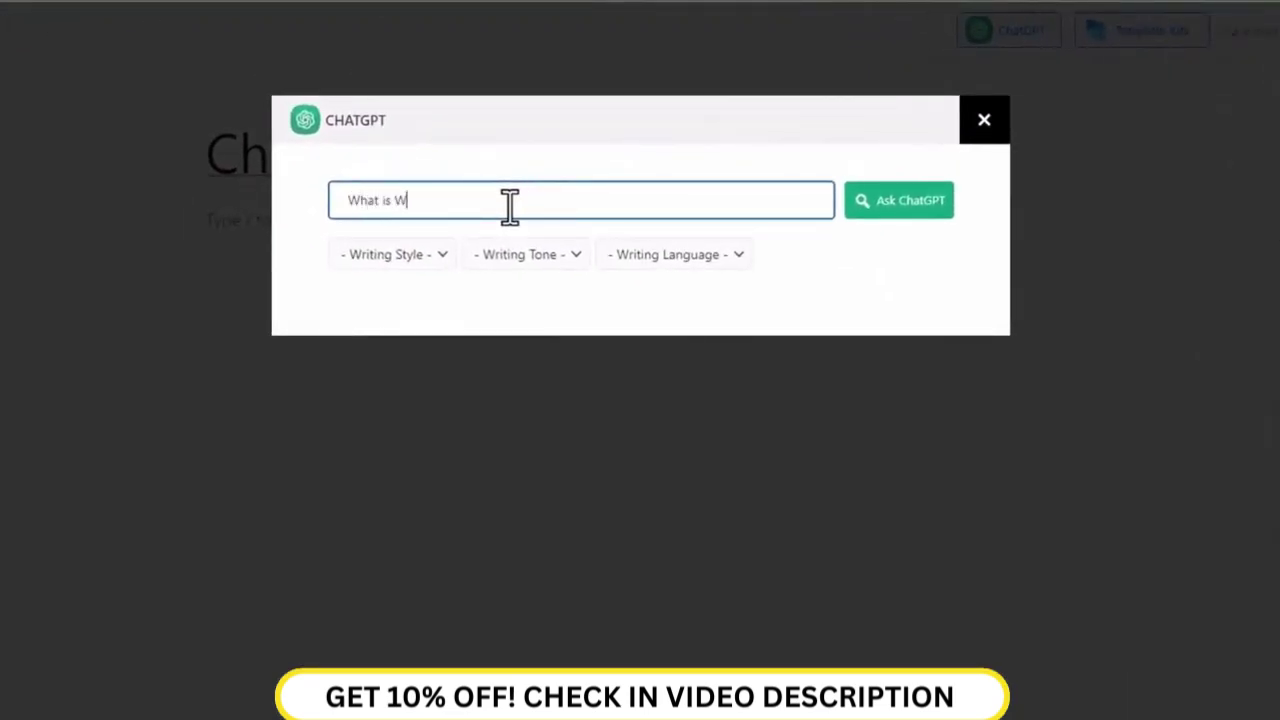
pyautogui.write('ordPress?')
# Step: Set the Writing Style to Descriptive and the Writing Tone to Cooperative, leaving the language unset
pyautogui.click(430, 252)
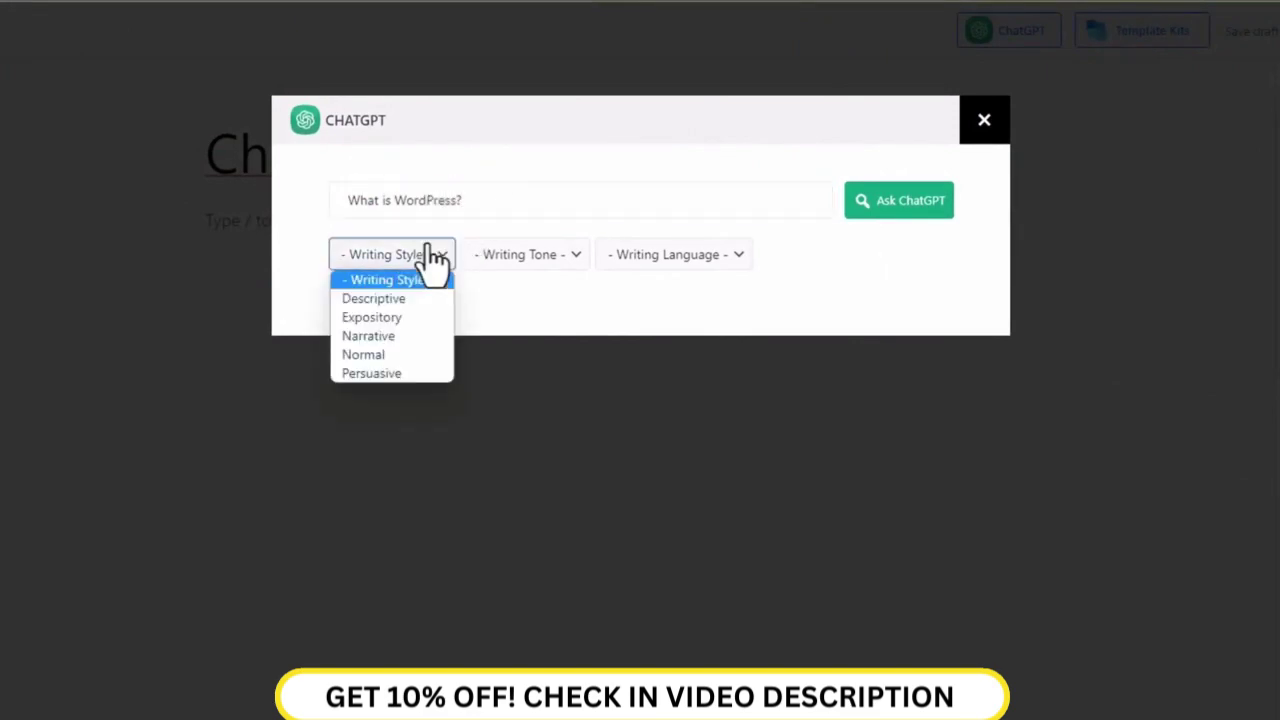
pyautogui.click(400, 298)
pyautogui.click(531, 270)
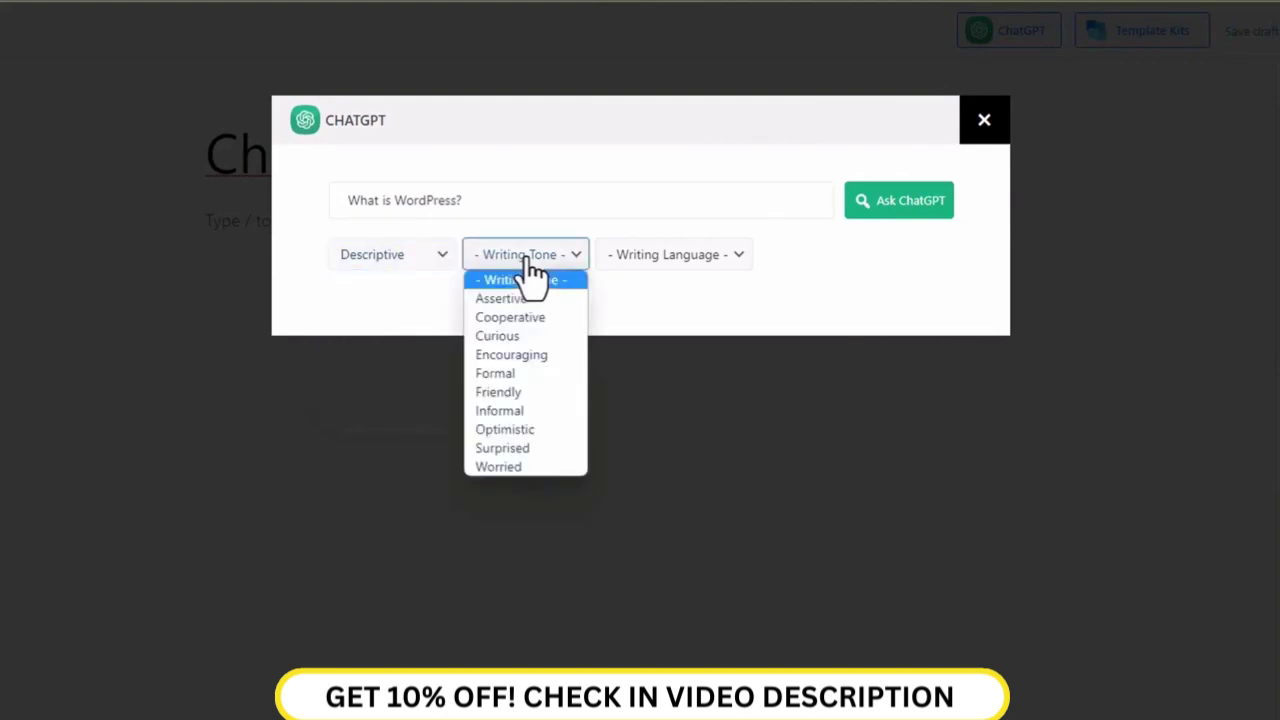
pyautogui.click(525, 318)
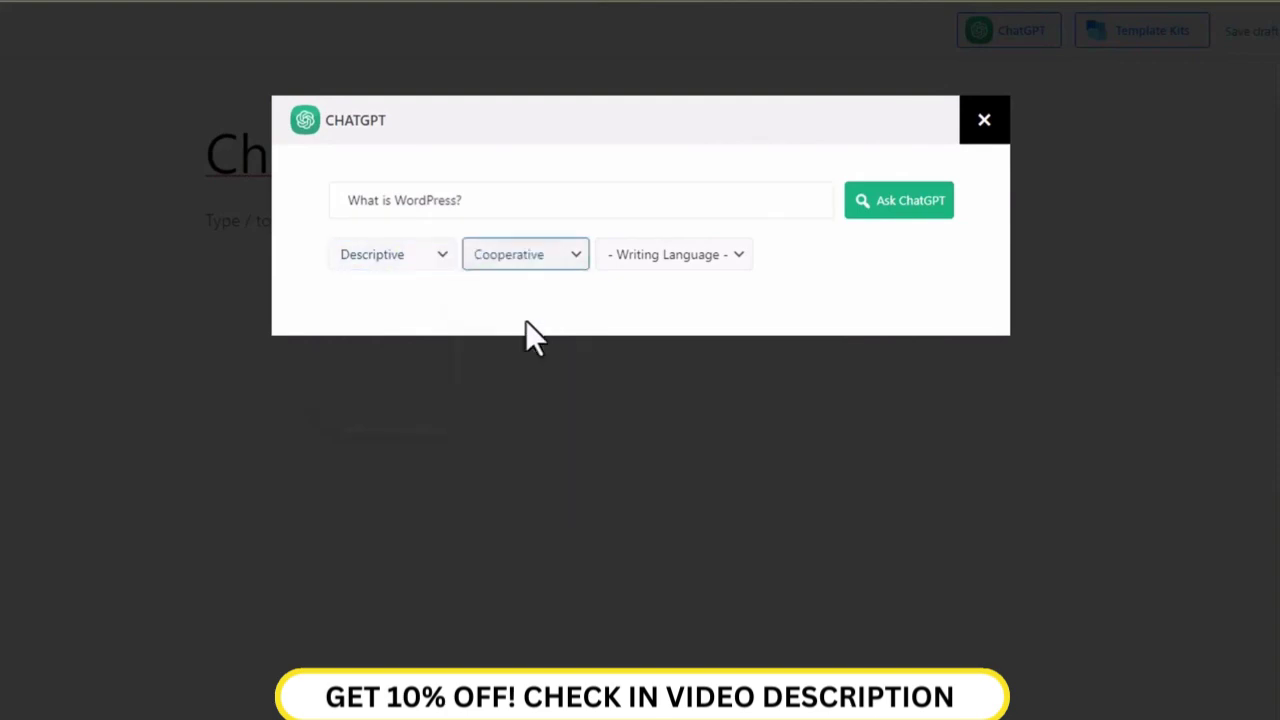
pyautogui.click(672, 262)
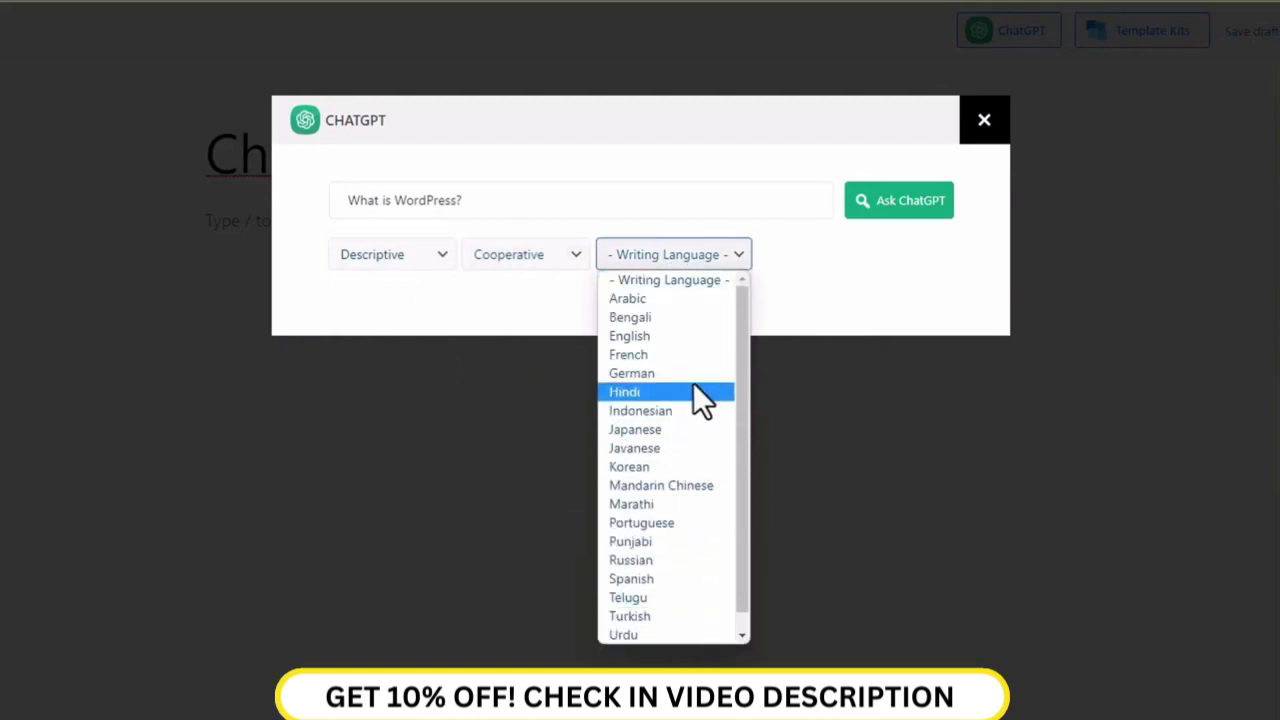
pyautogui.click(717, 279)
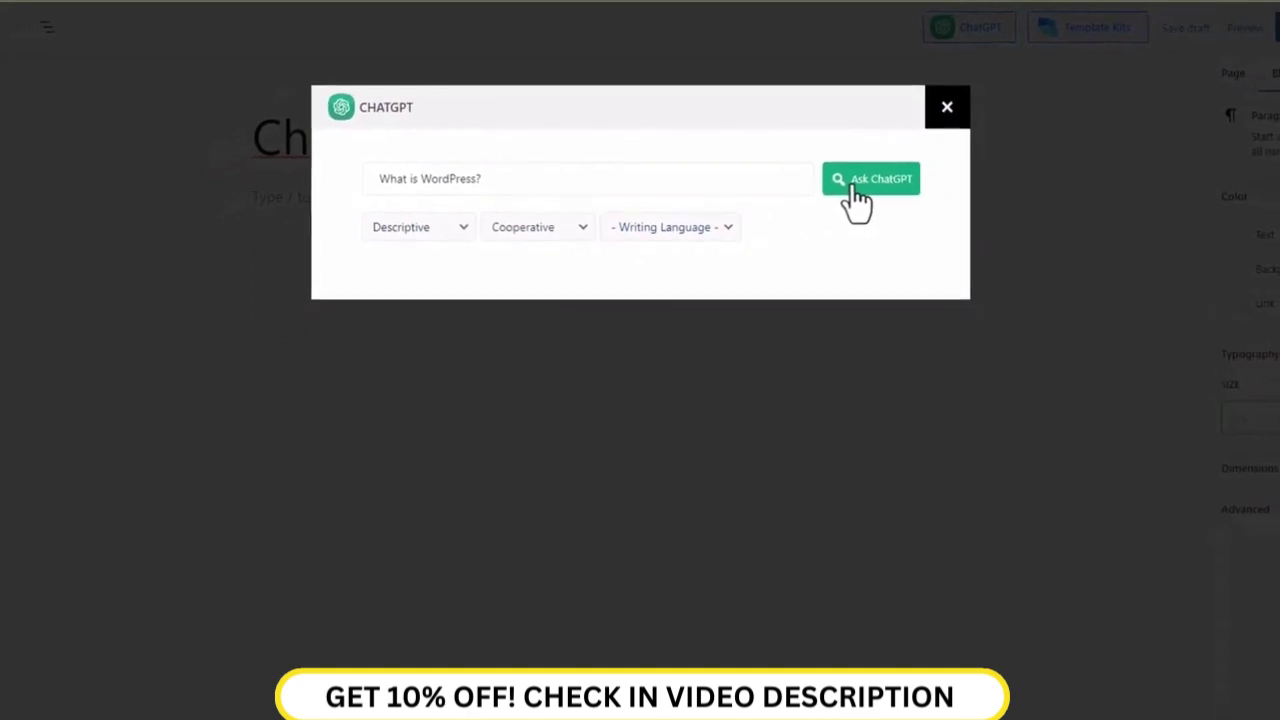
# Step: Generate ChatGPT's answer, then rewrite, summarize, make it passive, and turn it into an introduction
pyautogui.click(858, 195)
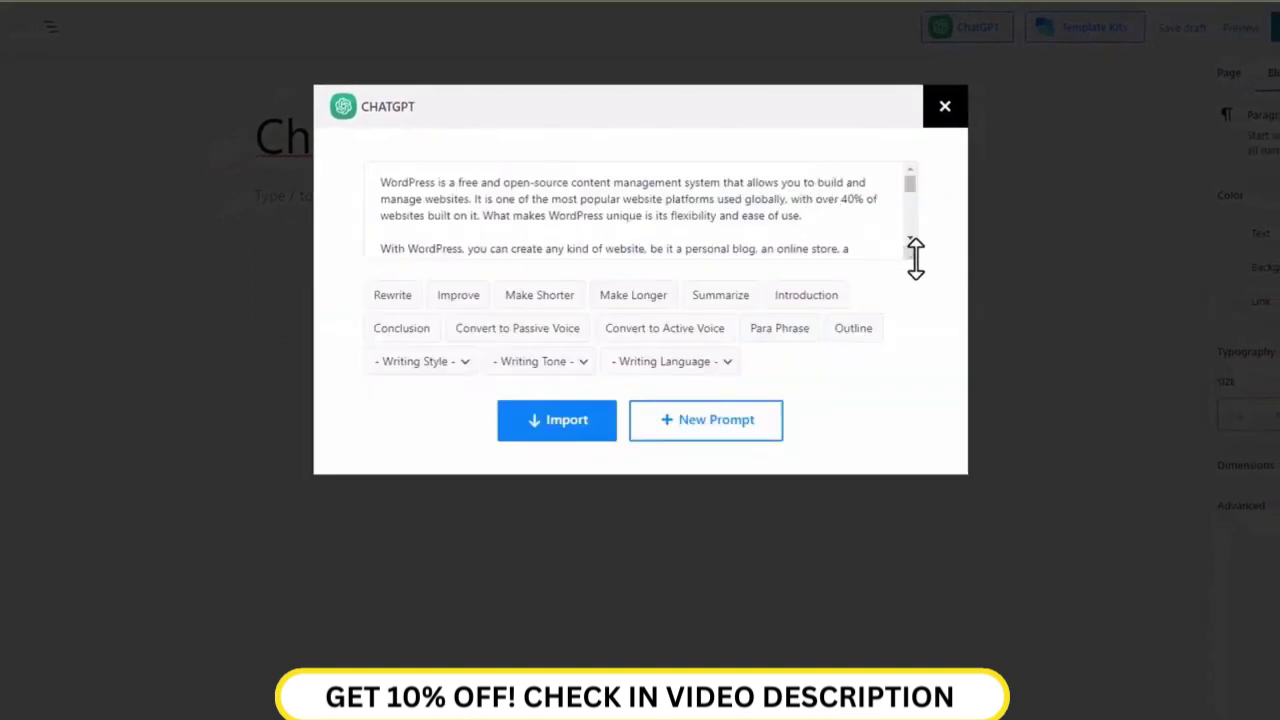
pyautogui.moveTo(911, 254); pyautogui.dragTo(910, 493)
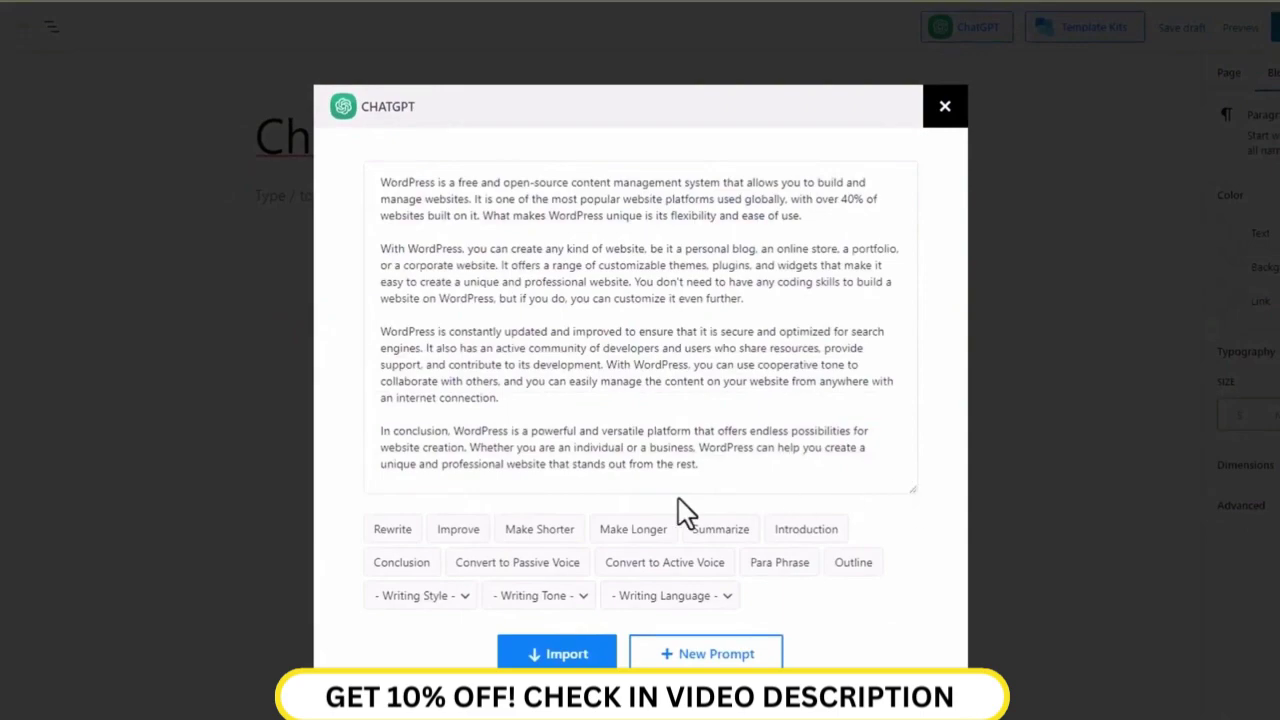
pyautogui.click(394, 532)
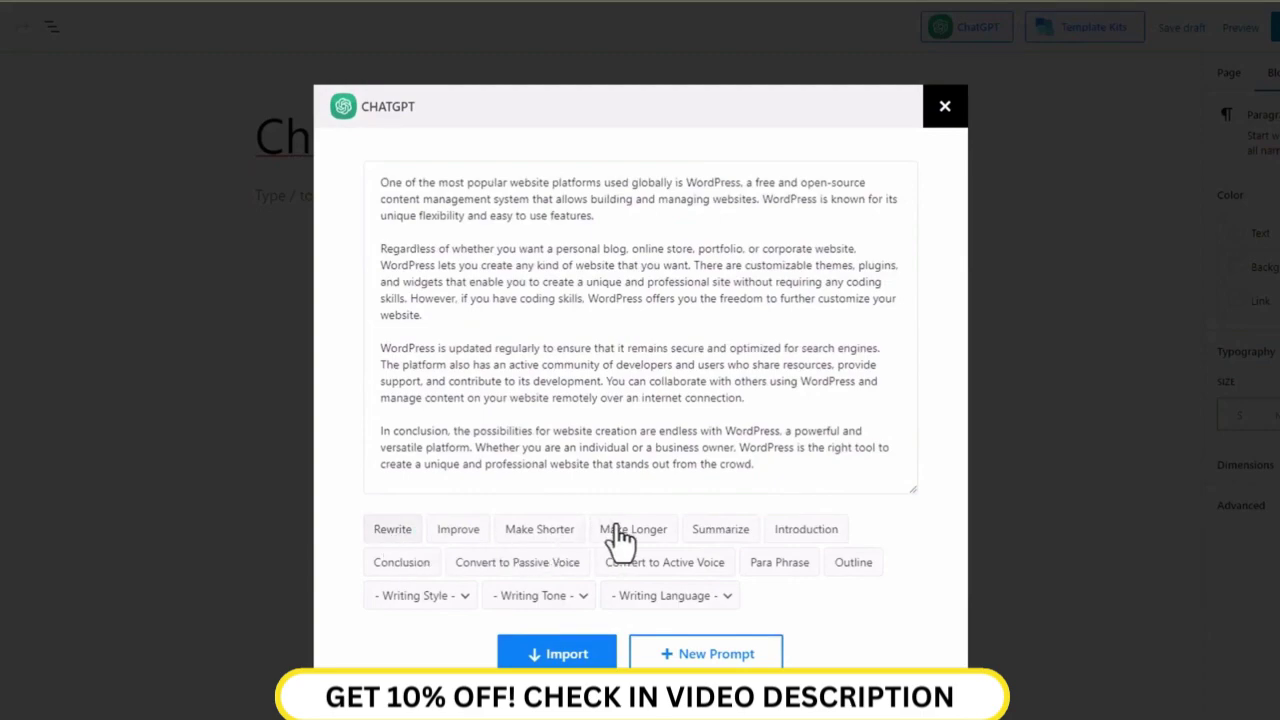
pyautogui.click(713, 538)
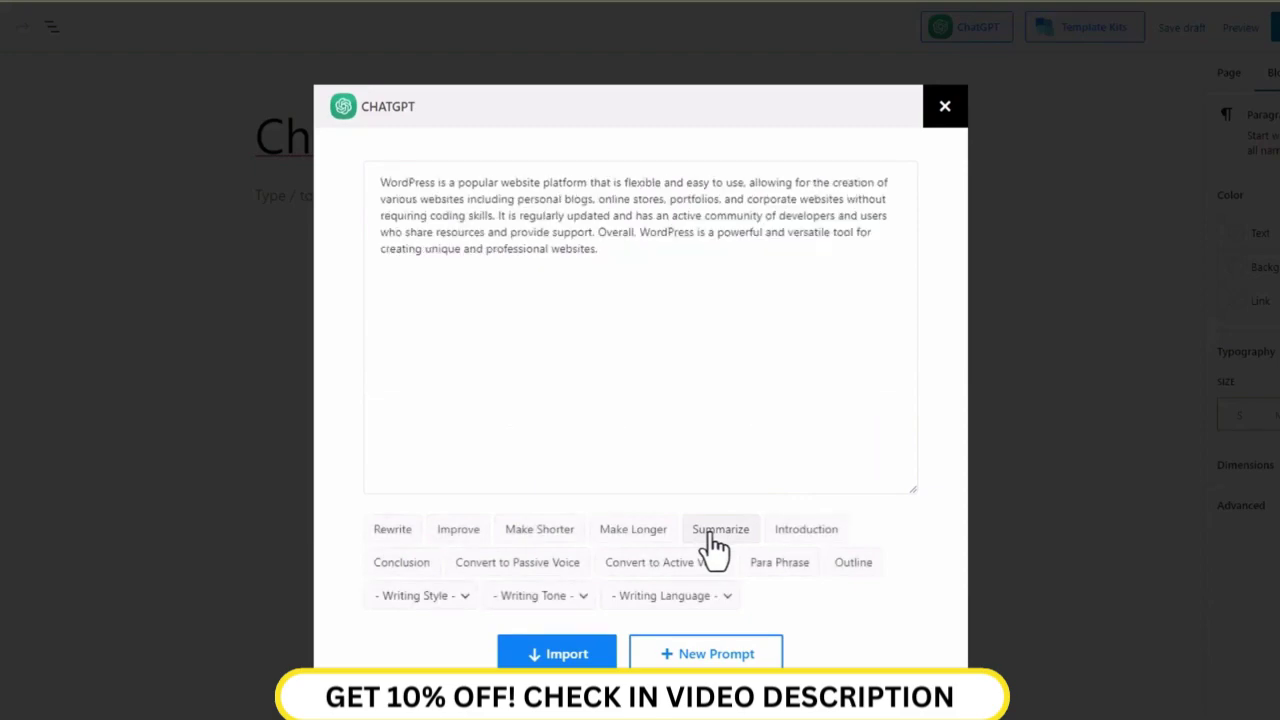
pyautogui.click(540, 565)
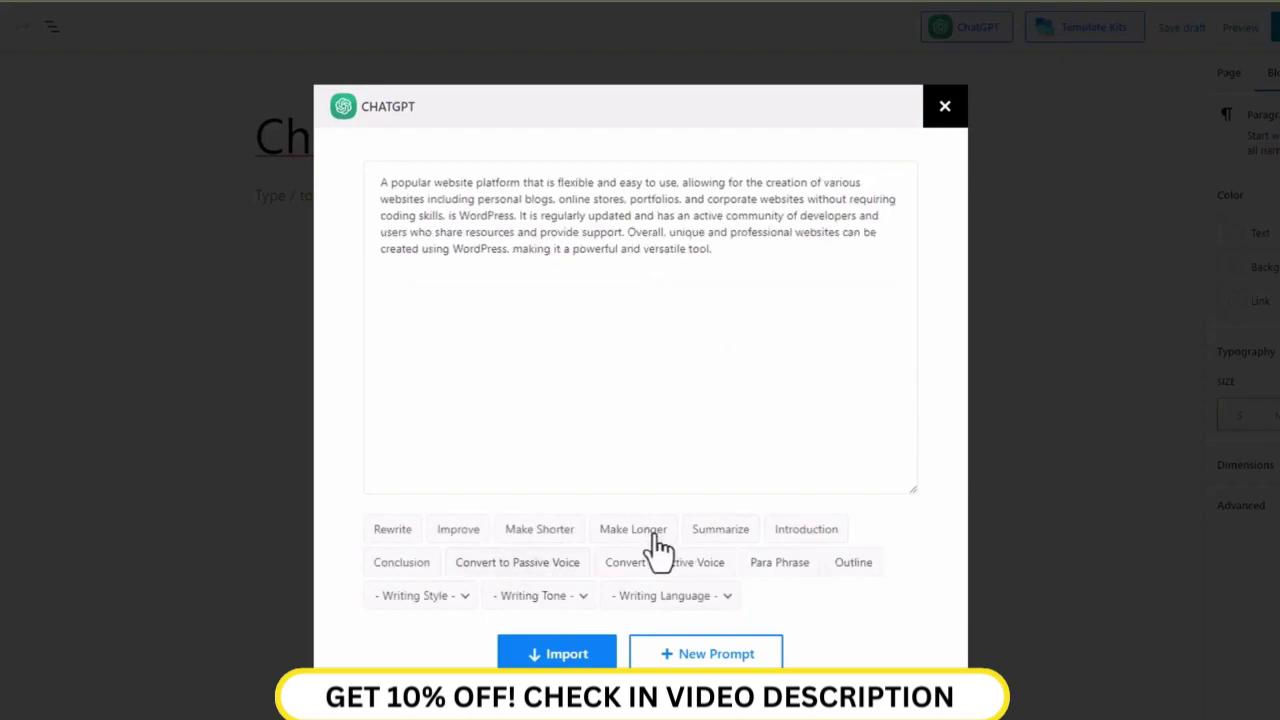
pyautogui.click(801, 540)
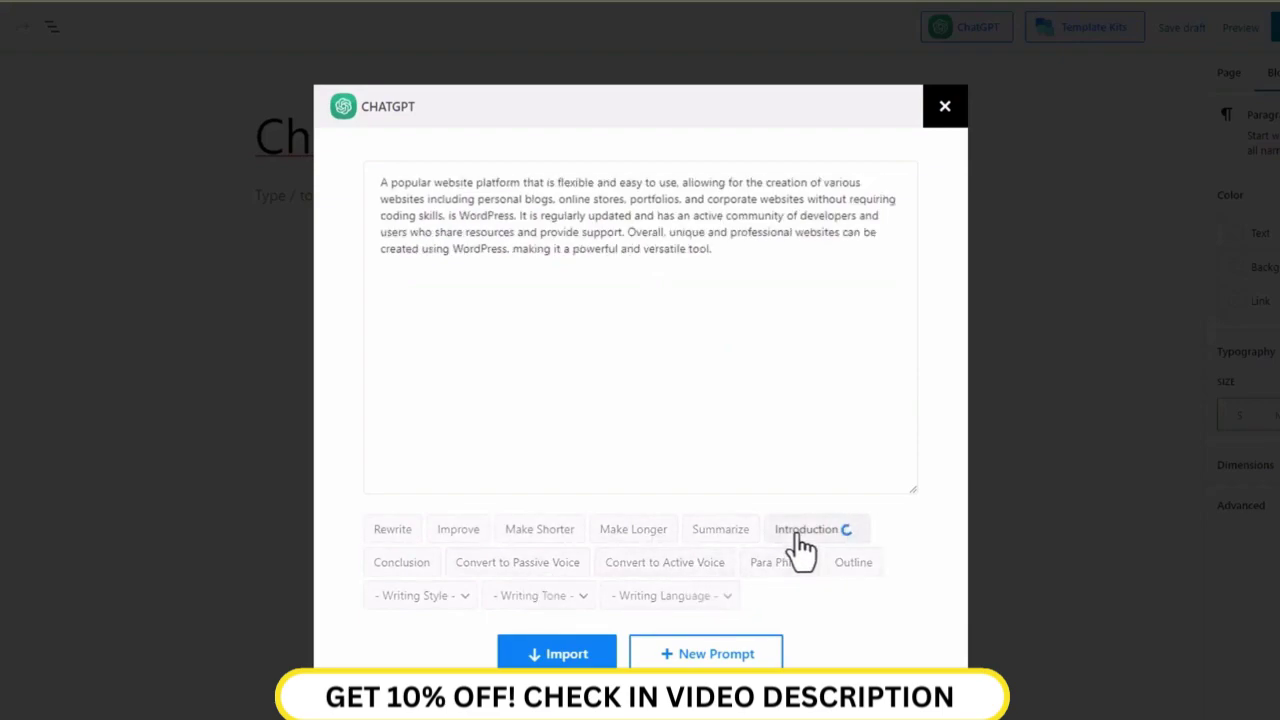
# Step: Look over the writing language, tone and style choices, then import the introduction into the page
pyautogui.click(722, 598)
pyautogui.click(722, 600)
pyautogui.click(557, 608)
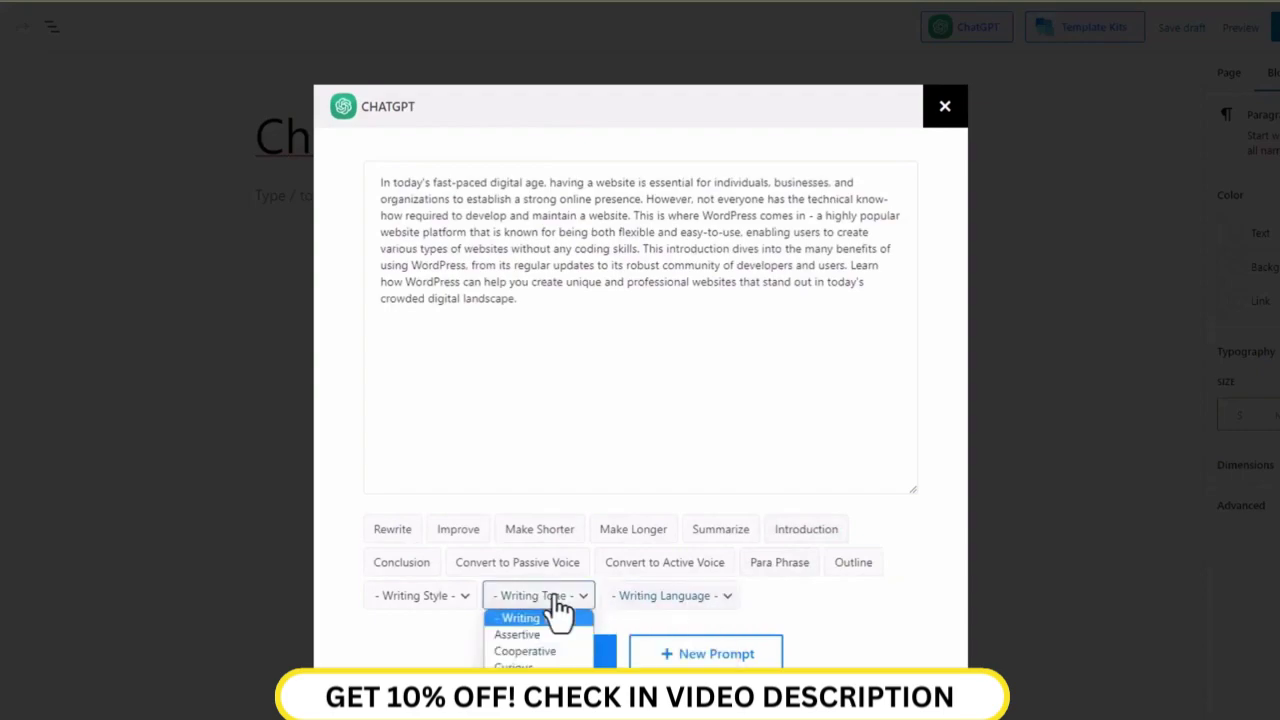
pyautogui.click(477, 593)
pyautogui.click(466, 600)
pyautogui.click(463, 598)
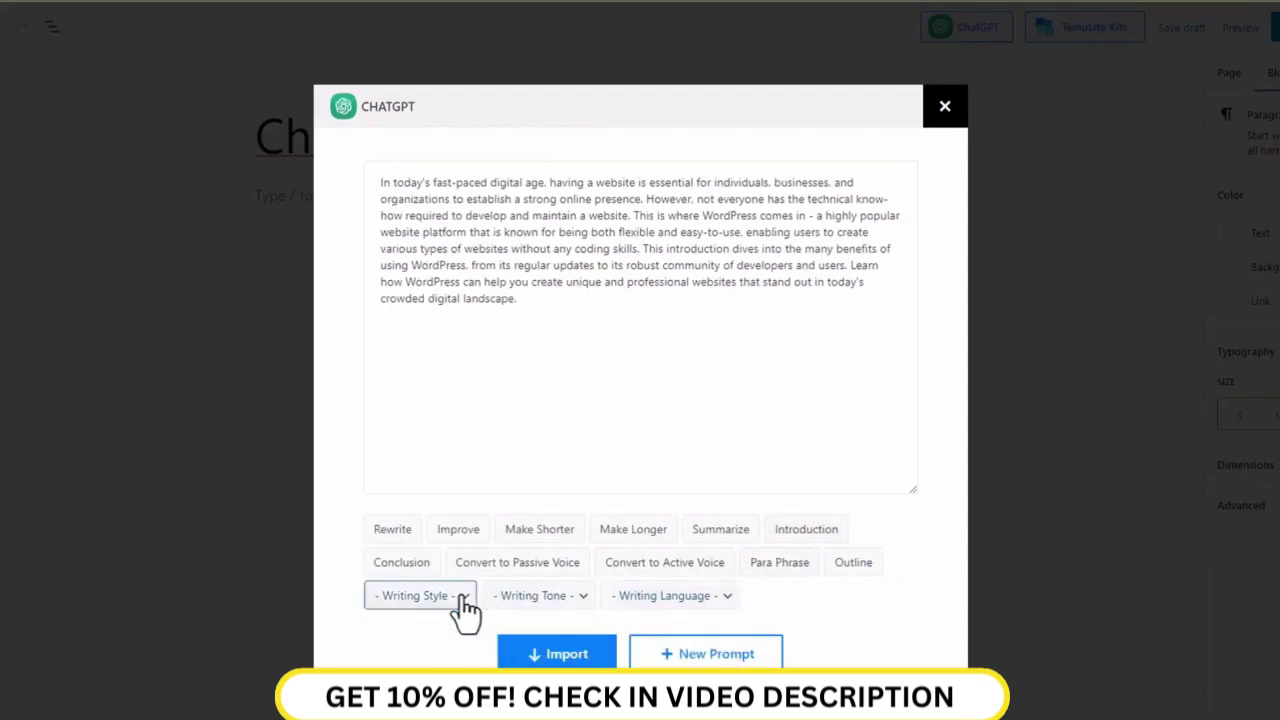
pyautogui.click(572, 656)
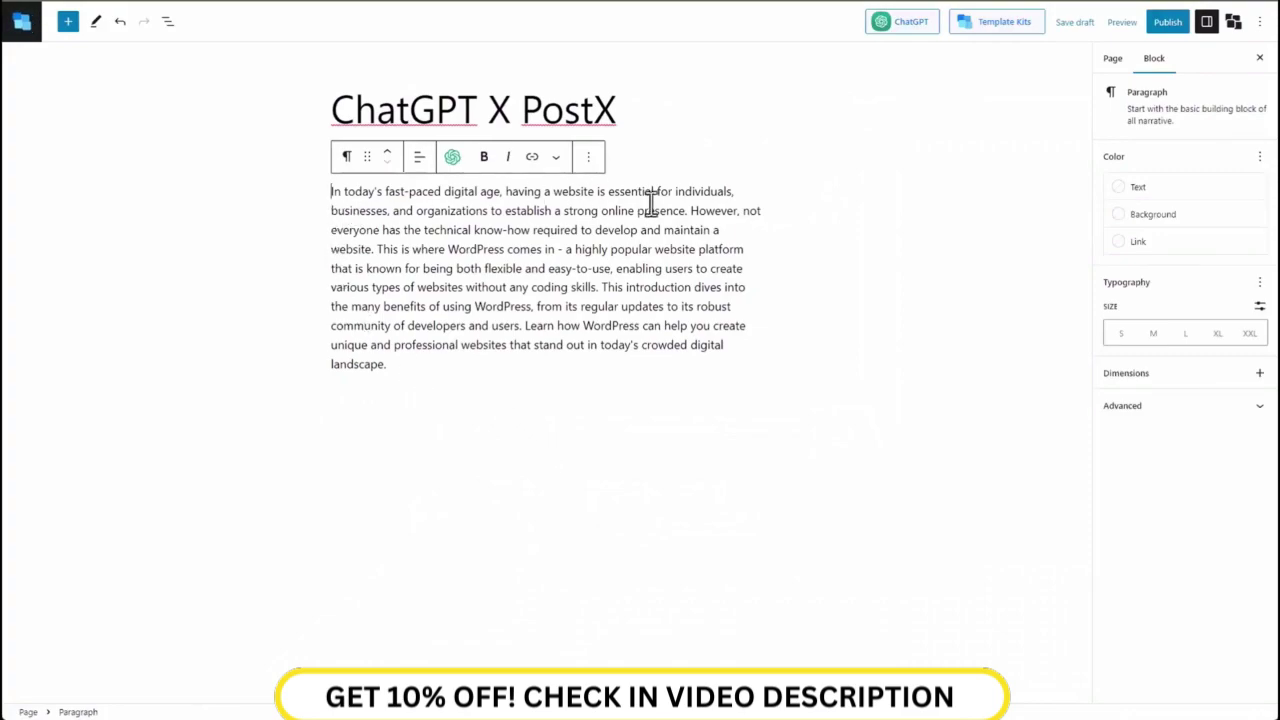
# Step: Paste three featured-image paragraphs into a new block below the introduction
pyautogui.click(359, 396)
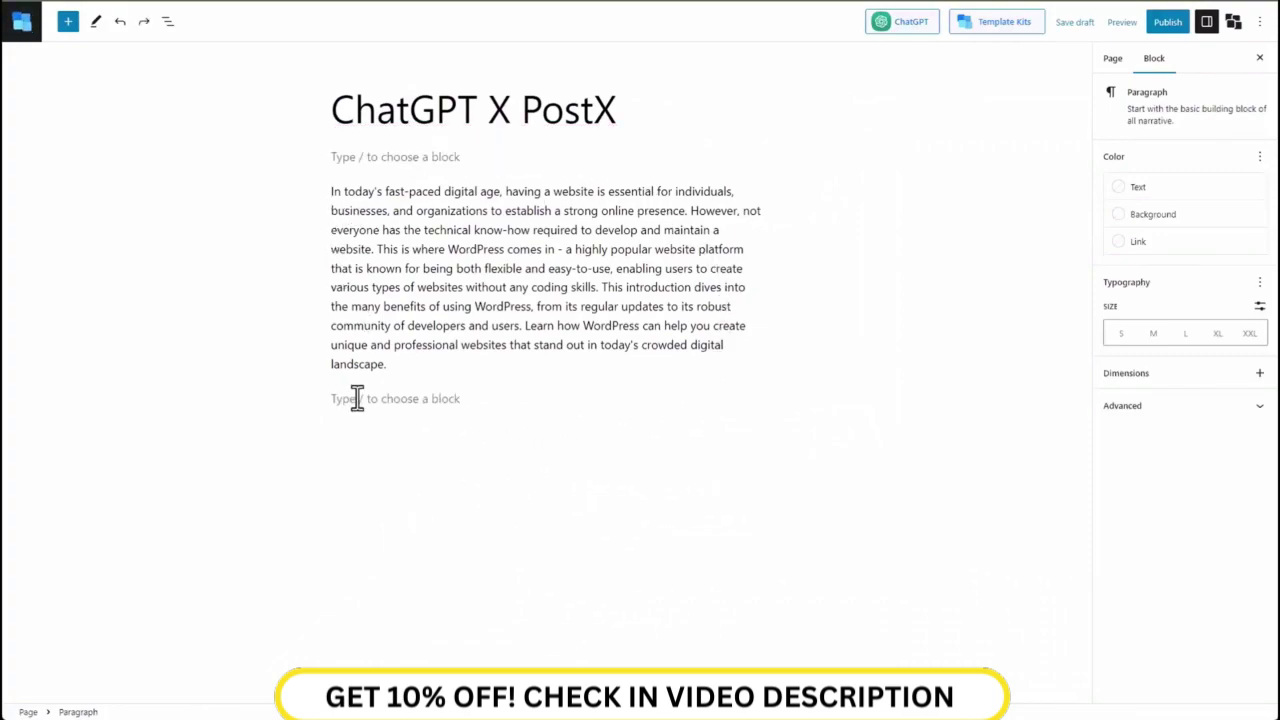
pyautogui.write("A featured image serves as WordPress's main image for a blog post. In addition, each post's title is commonly displayed next to it on your website and social media.  Using featured images is a great way to improve page views and user engagement. Additionally, search engines and social media sites can utilize these images and show them in search results and news feeds.  It is common practice to include featured images in blog articles. However, you can also add featured image to category in WordPress.")
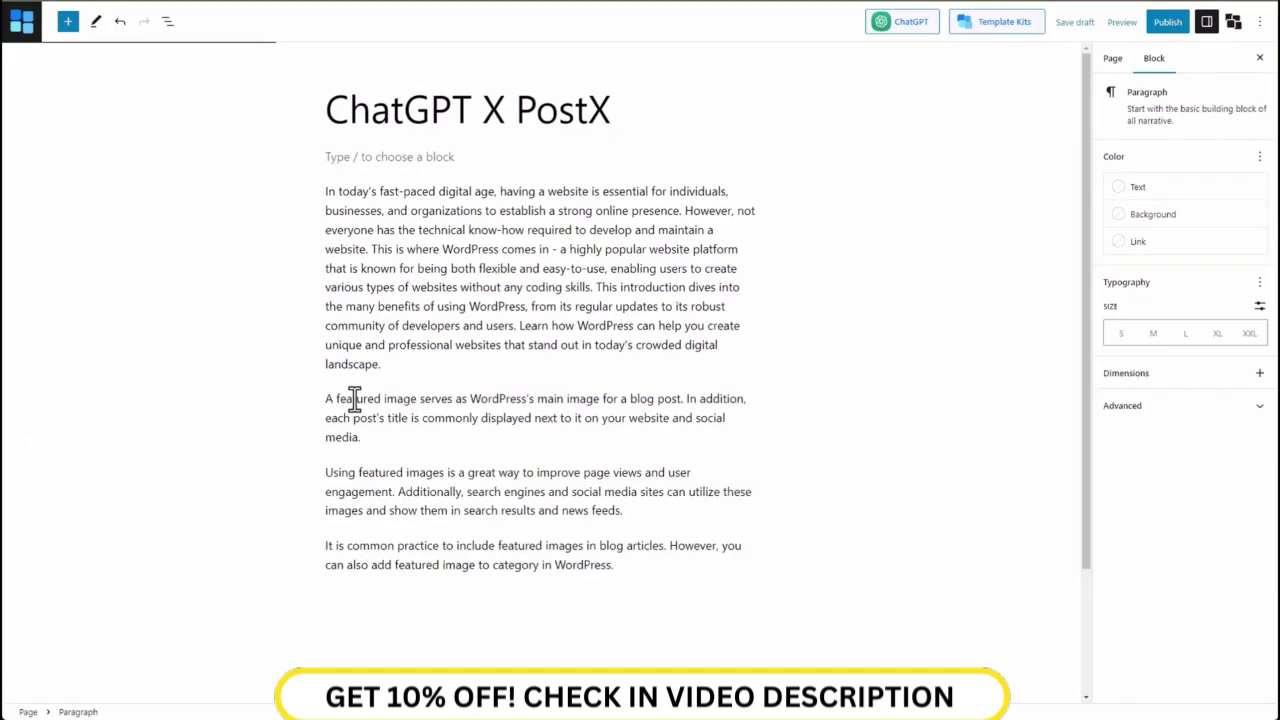
pyautogui.click(372, 442)
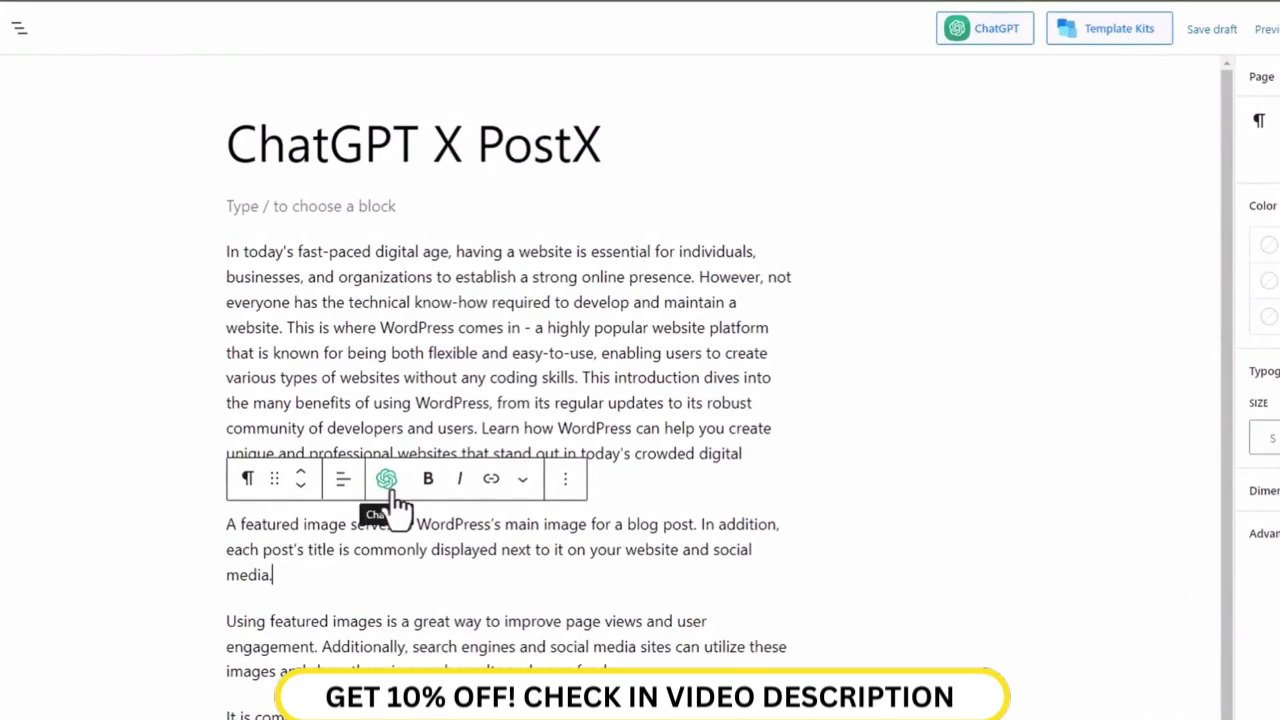
# Step: Use ChatGPT Make Longer and Improve on the 'A featured image' paragraph and import the result
pyautogui.click(387, 480)
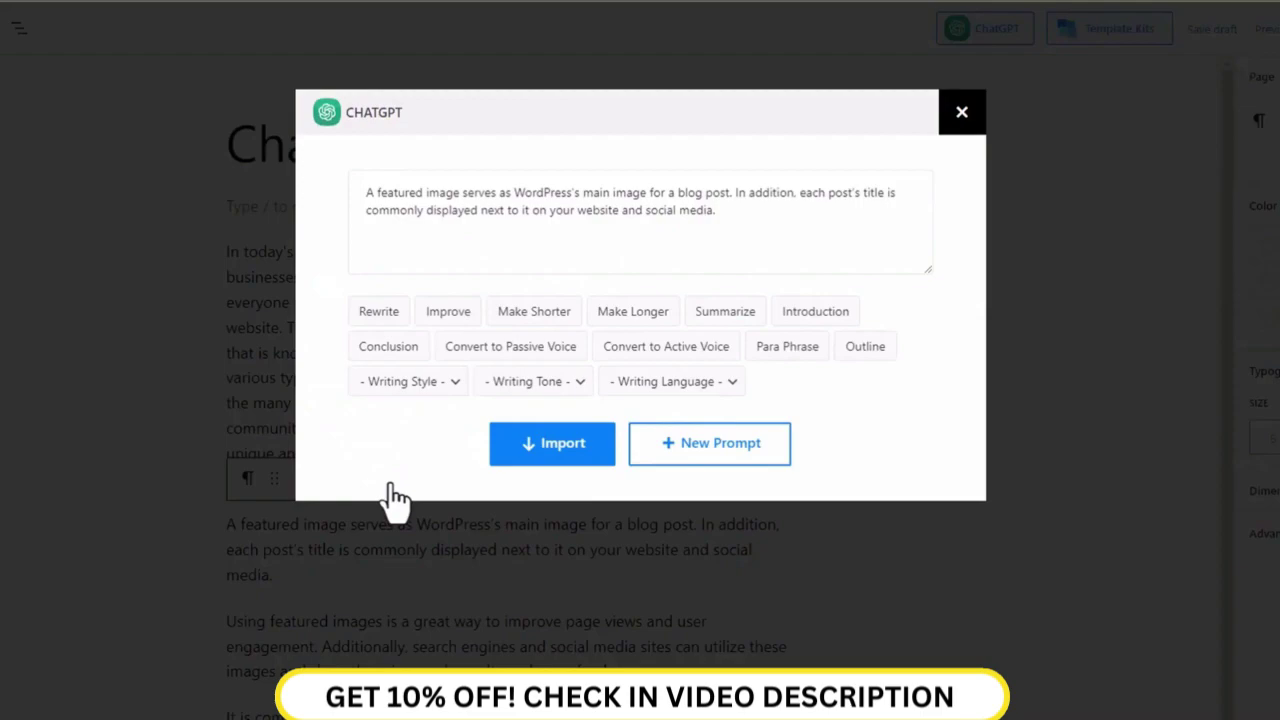
pyautogui.click(635, 315)
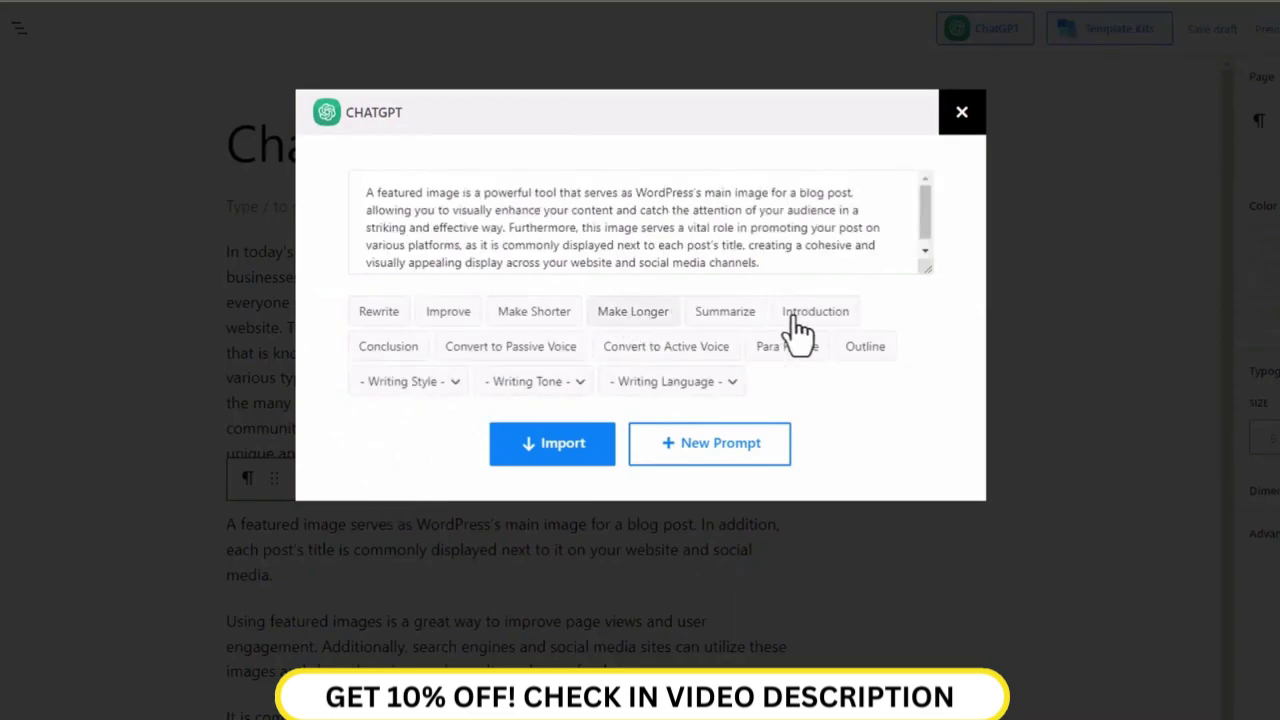
pyautogui.moveTo(930, 268); pyautogui.dragTo(928, 343)
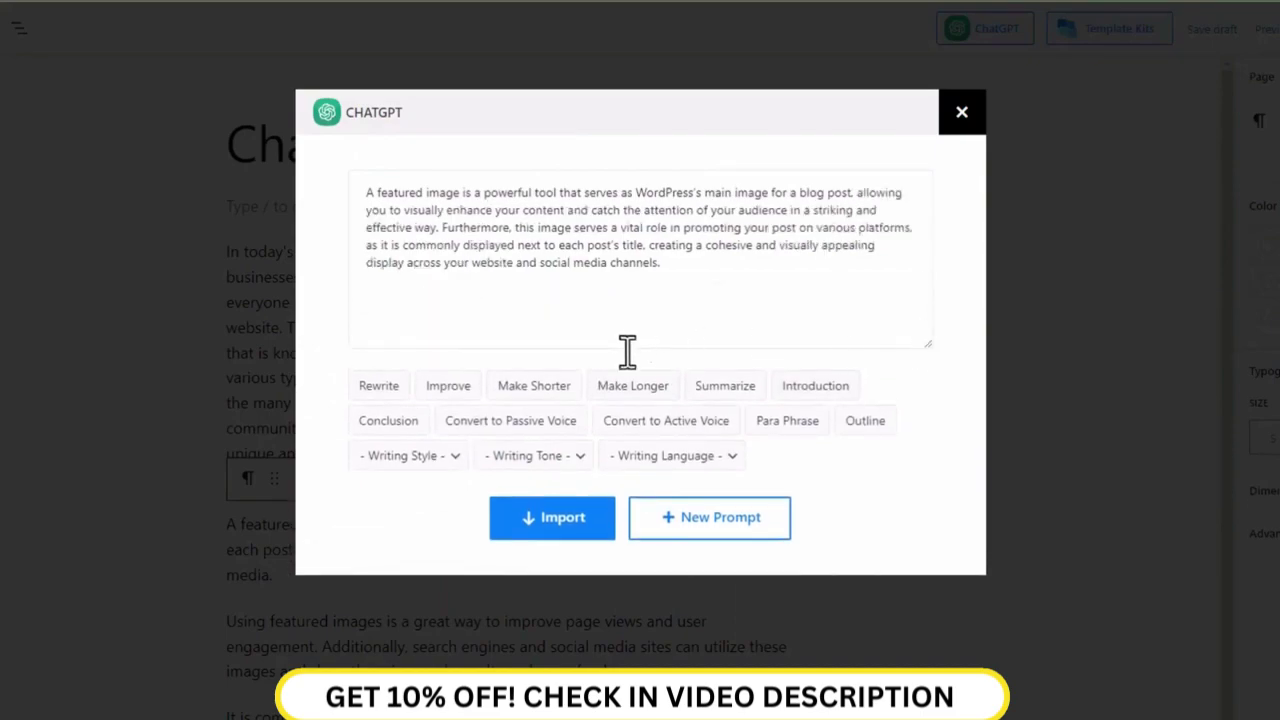
pyautogui.click(452, 390)
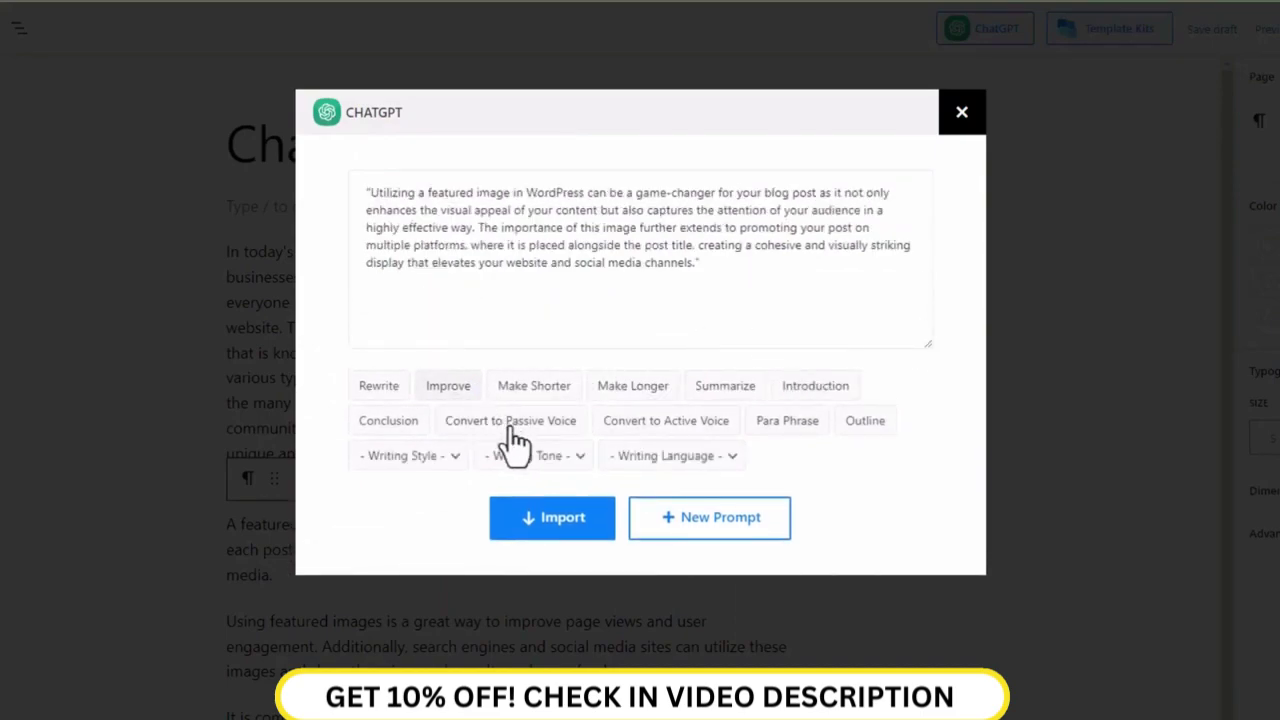
pyautogui.click(540, 532)
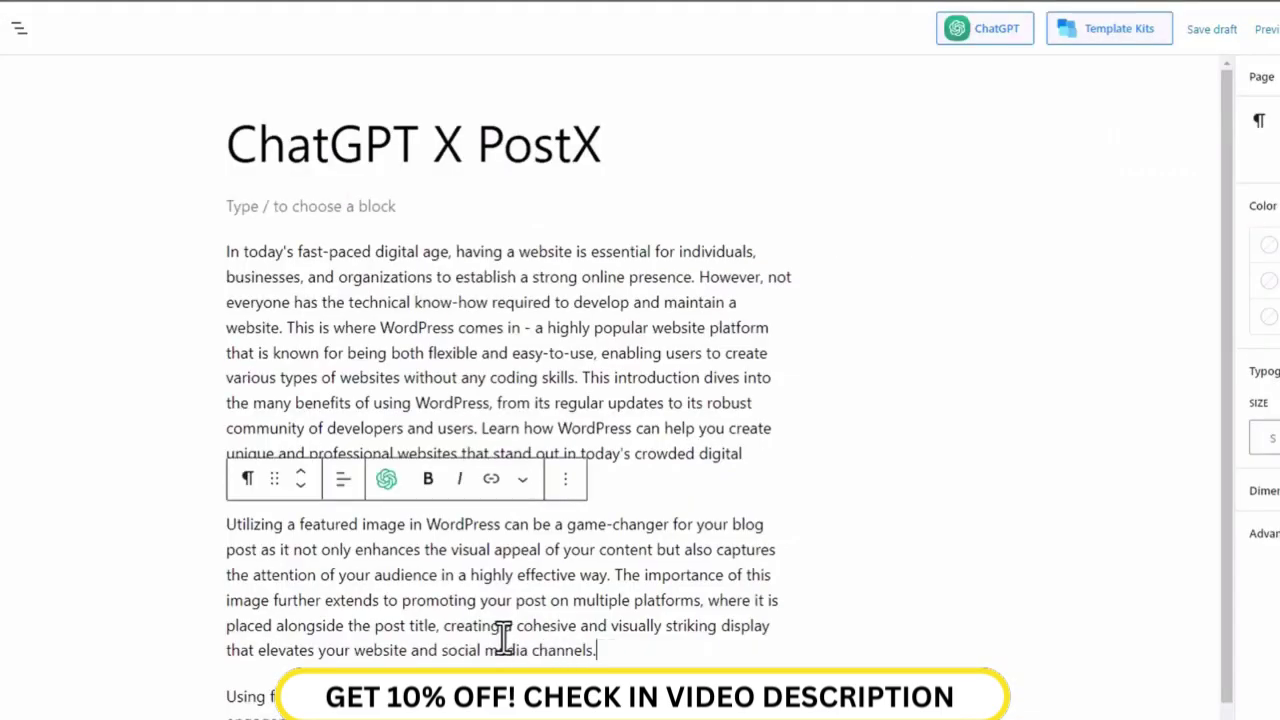
pyautogui.scroll(-3, 503, 640)
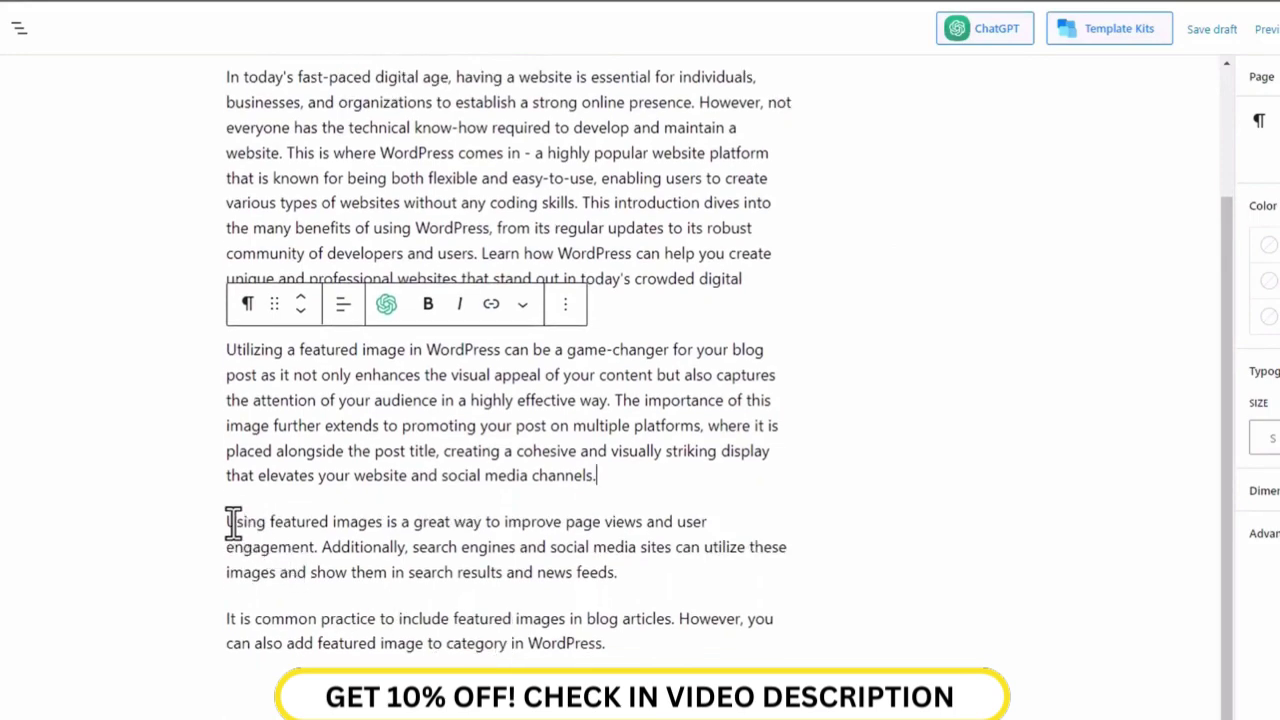
# Step: Rewrite the selected opening sentence of the 'Using featured images' paragraph with ChatGPT and import it
pyautogui.moveTo(228, 522); pyautogui.dragTo(315, 547)
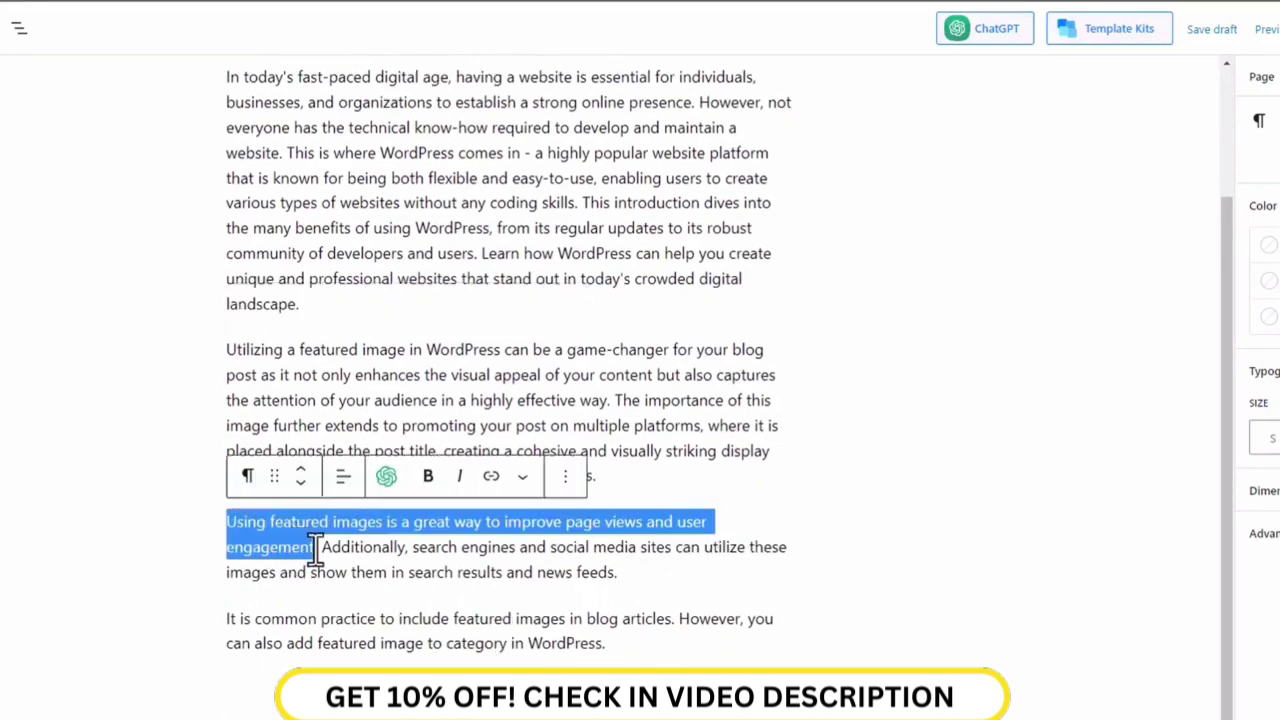
pyautogui.click(386, 477)
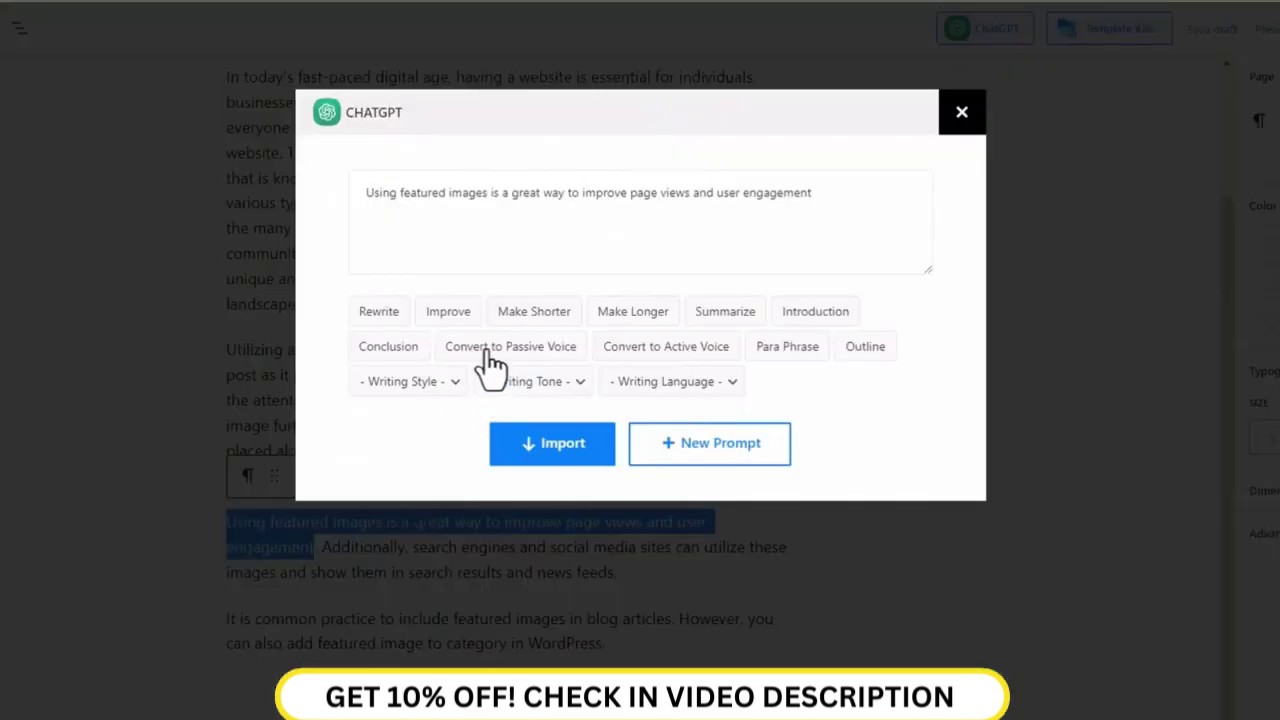
pyautogui.click(380, 312)
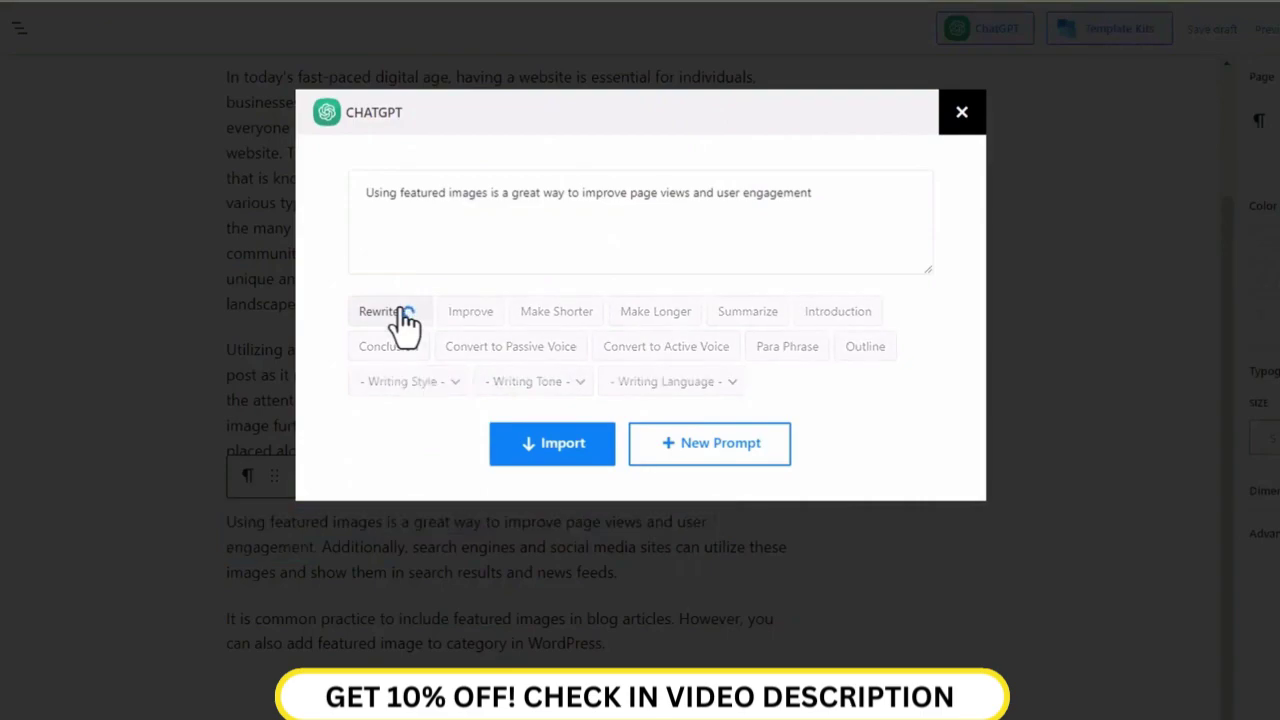
pyautogui.click(540, 455)
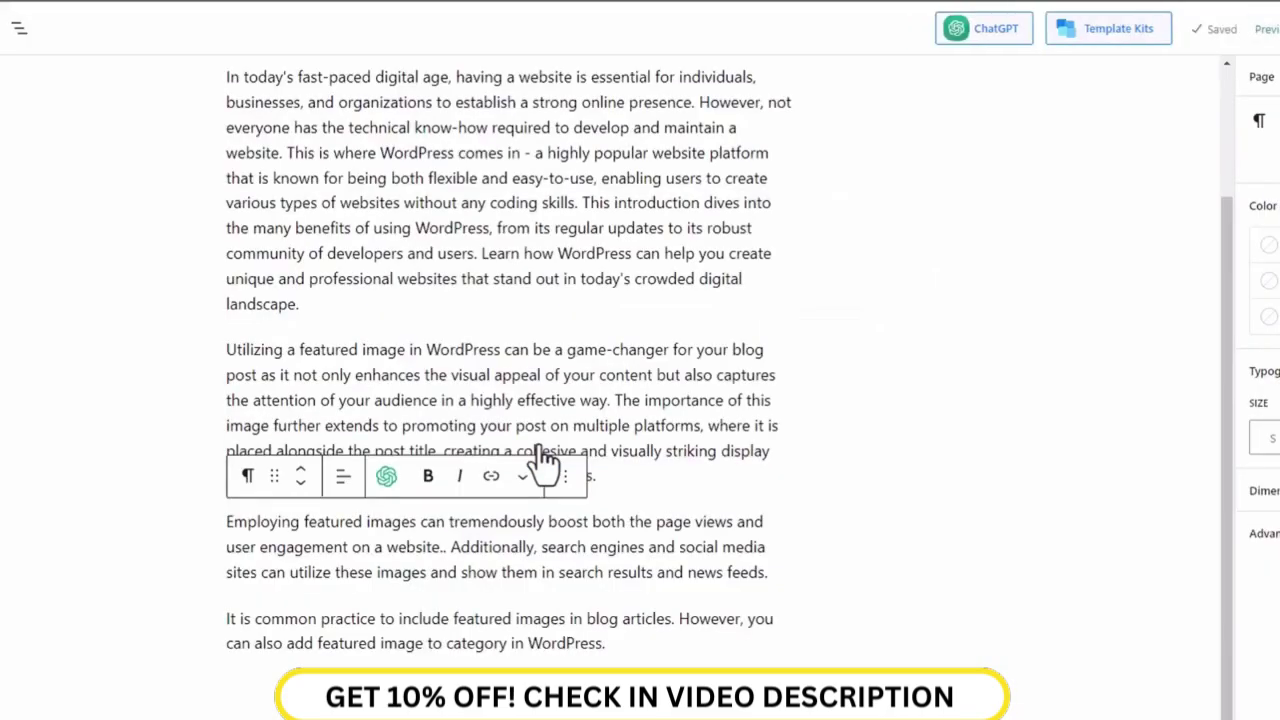
pyautogui.click(805, 462)
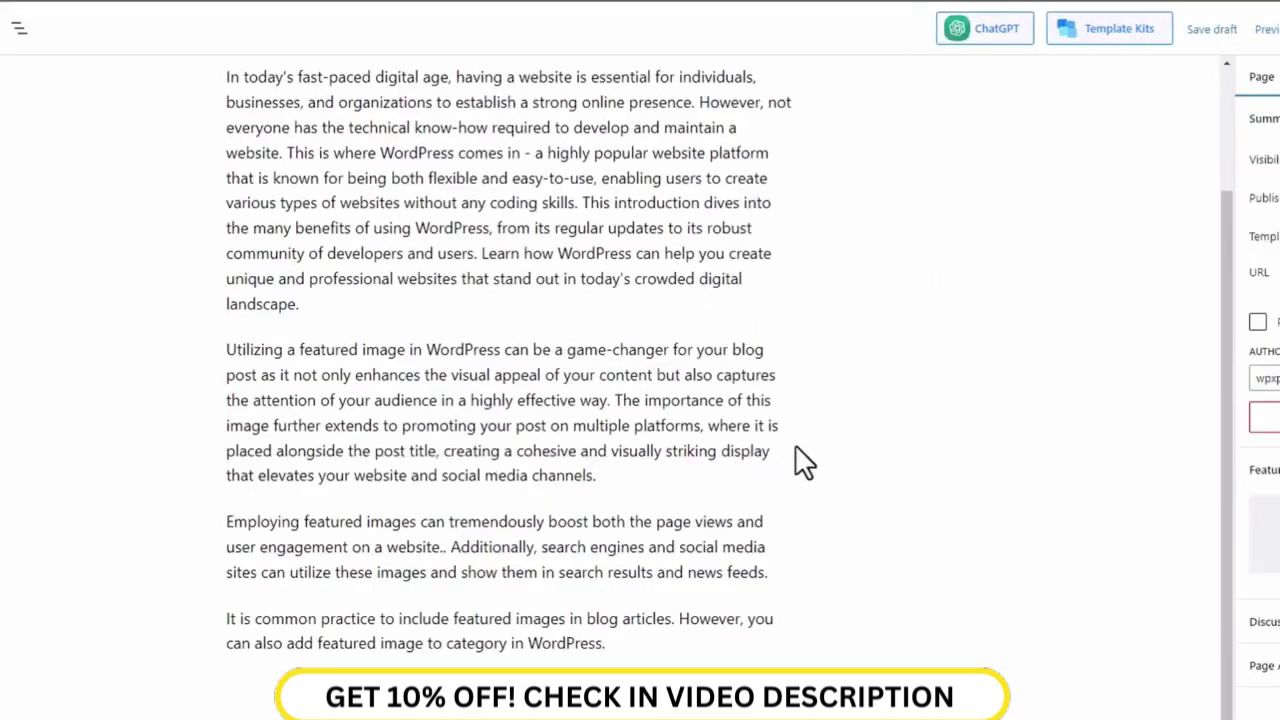